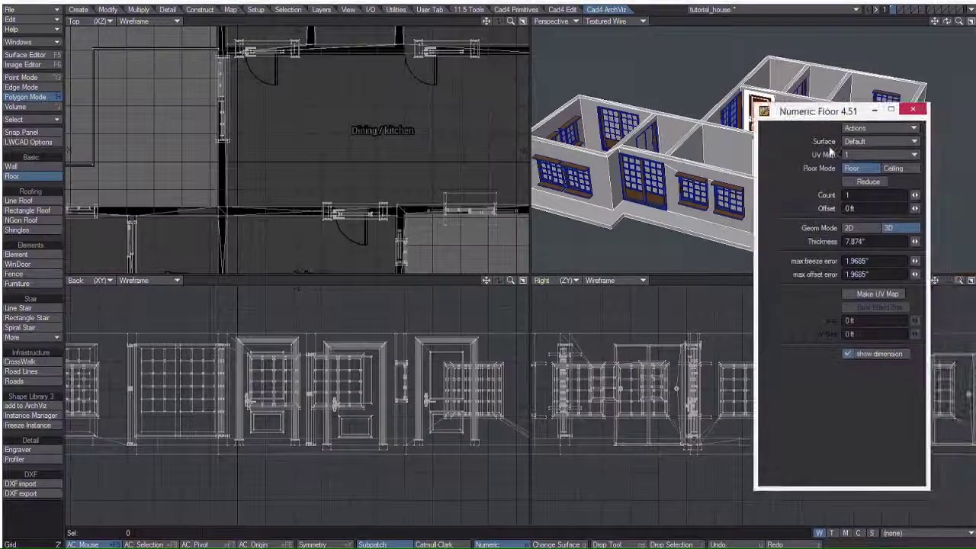
# - Create a 3D ceiling slab with 7.874" thickness over the house walls using the Floor tool's Ceiling mode
pyautogui.click(903, 169)
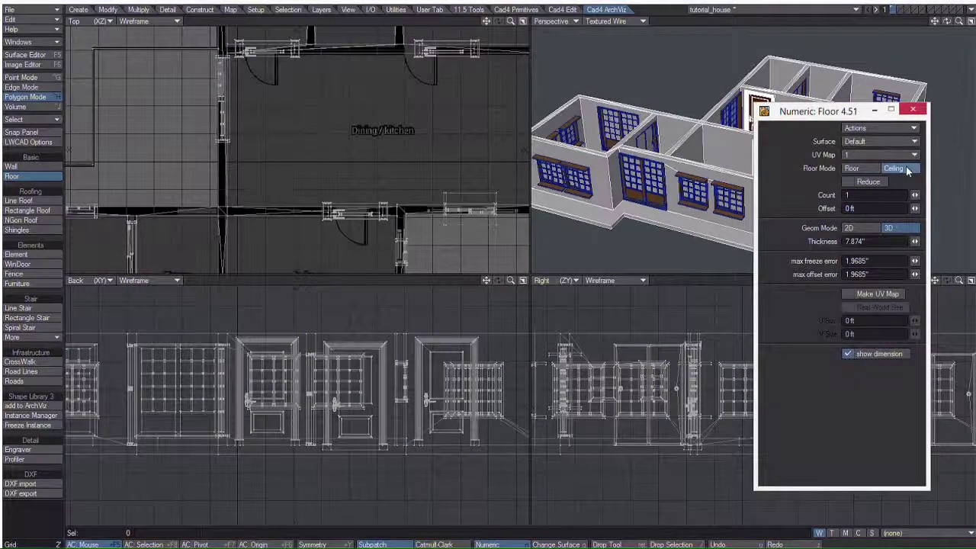
pyautogui.click(285, 130)
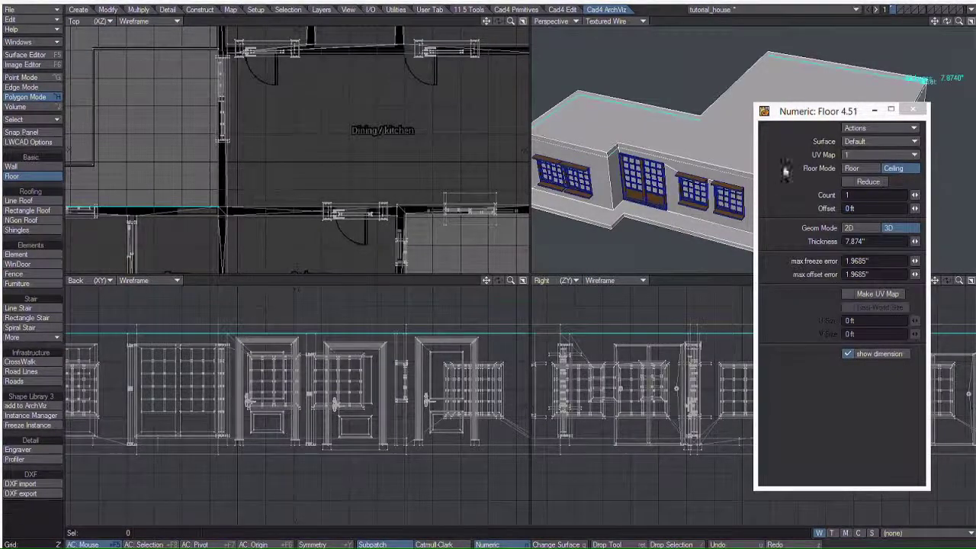
pyautogui.moveTo(814, 113); pyautogui.dragTo(975, 116)
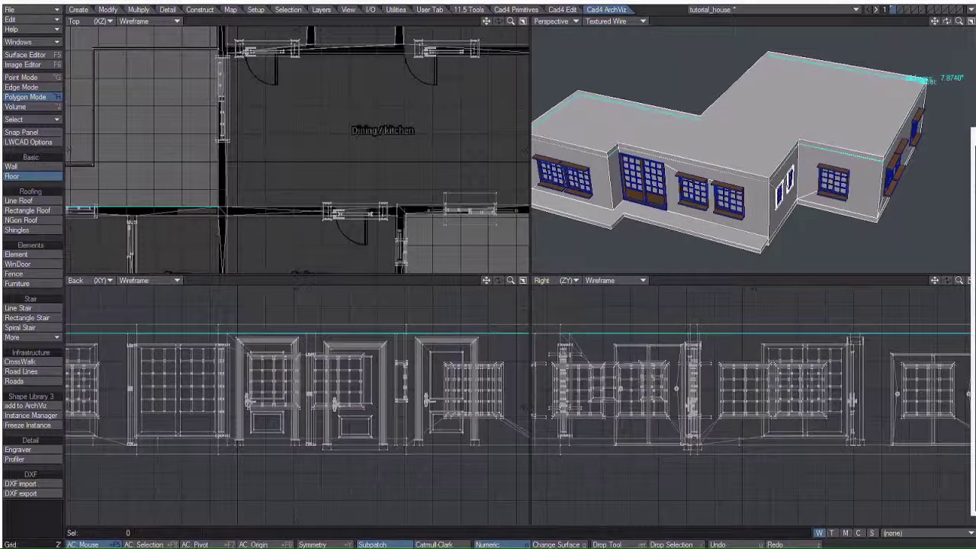
pyautogui.press('space')
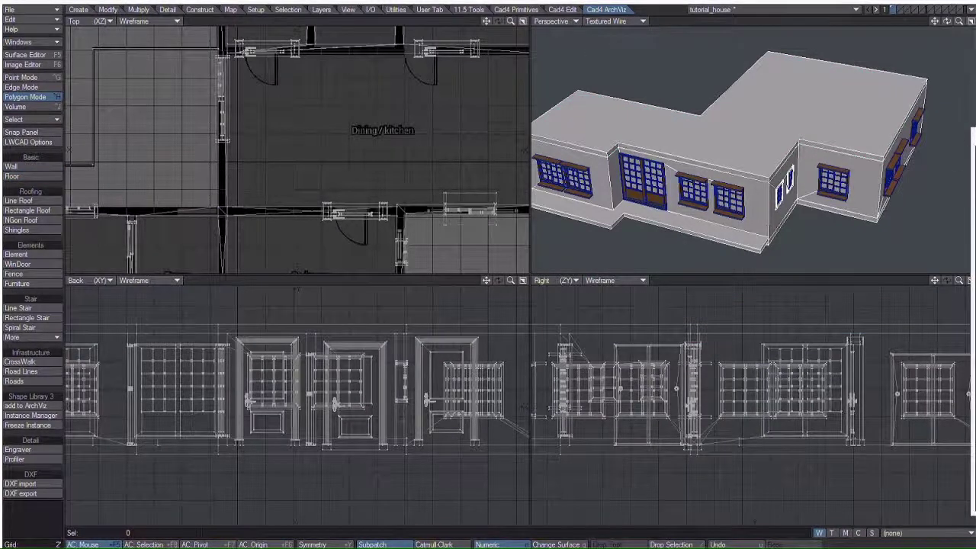
# - Make the empty second layer active with the house as background, and enable background layer snapping with the near and end snaps
pyautogui.click(902, 9)
pyautogui.click(894, 16)
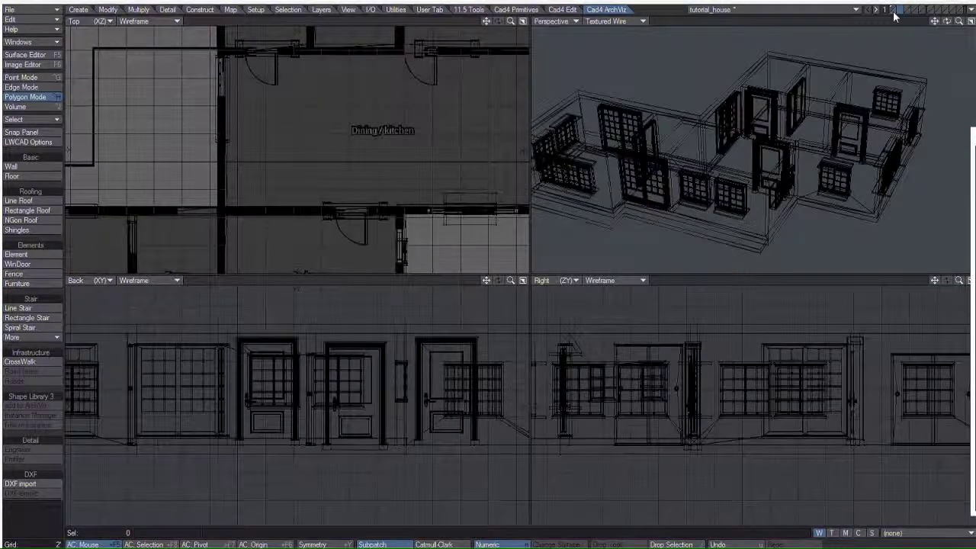
pyautogui.click(21, 132)
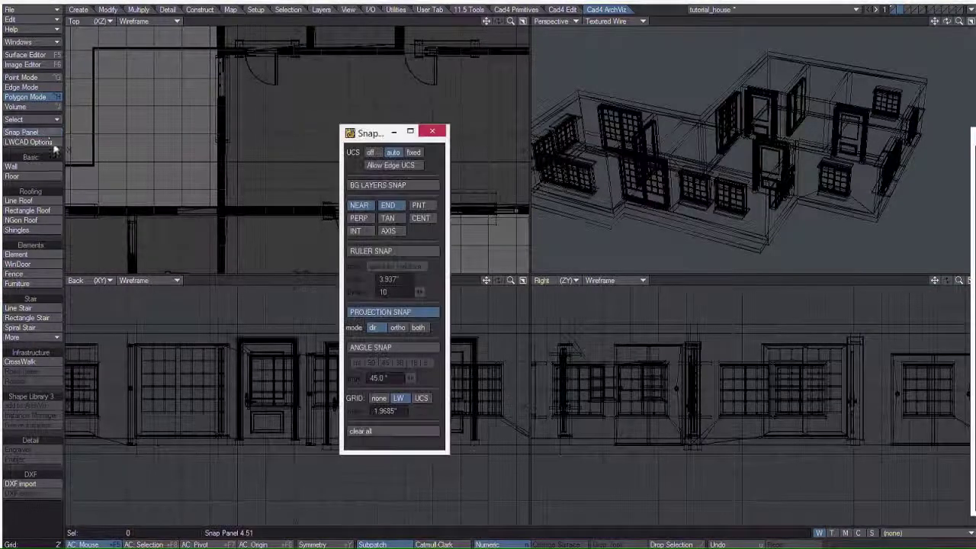
pyautogui.click(376, 188)
pyautogui.click(358, 206)
pyautogui.click(391, 206)
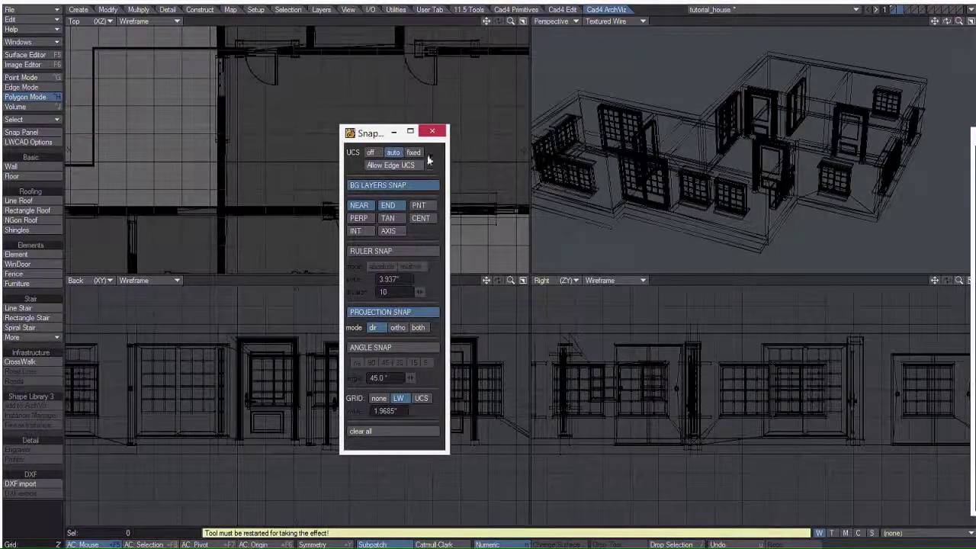
pyautogui.click(432, 131)
# - Draw a rectangle roof about 33'7" by 18'2" over the tatami room, foyer and adjoining bedroom, and raise it to the wall tops
pyautogui.moveTo(487, 22); pyautogui.dragTo(610, 0)
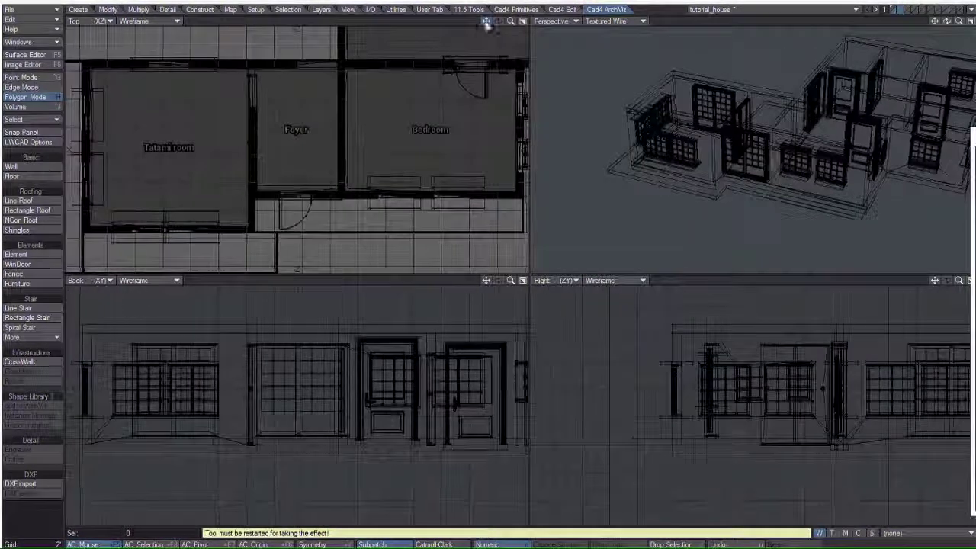
pyautogui.moveTo(510, 21); pyautogui.dragTo(488, 25)
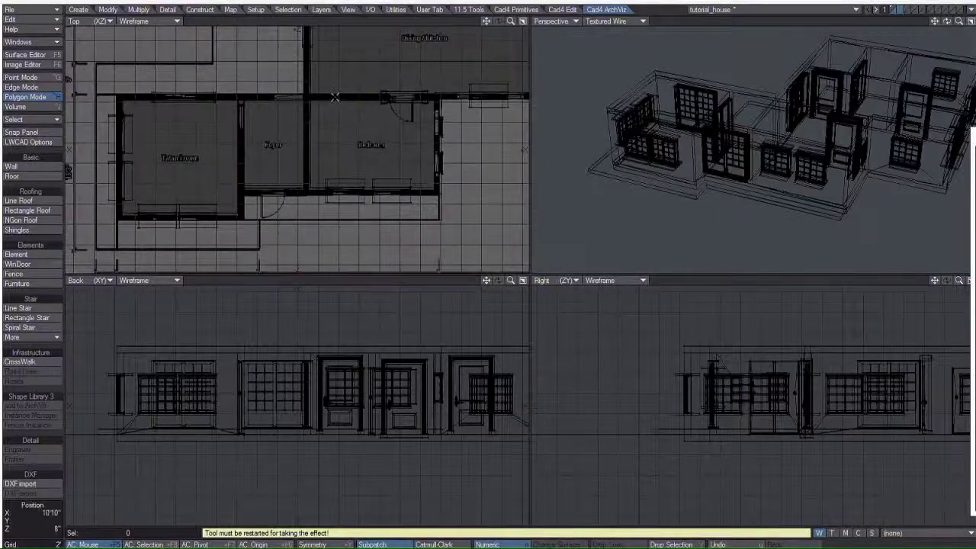
pyautogui.click(59, 208)
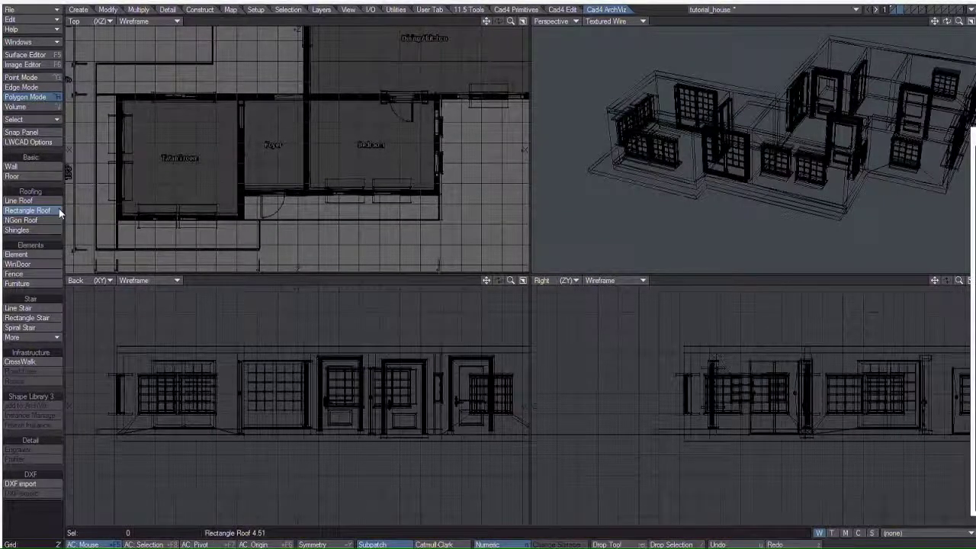
pyautogui.click(96, 64)
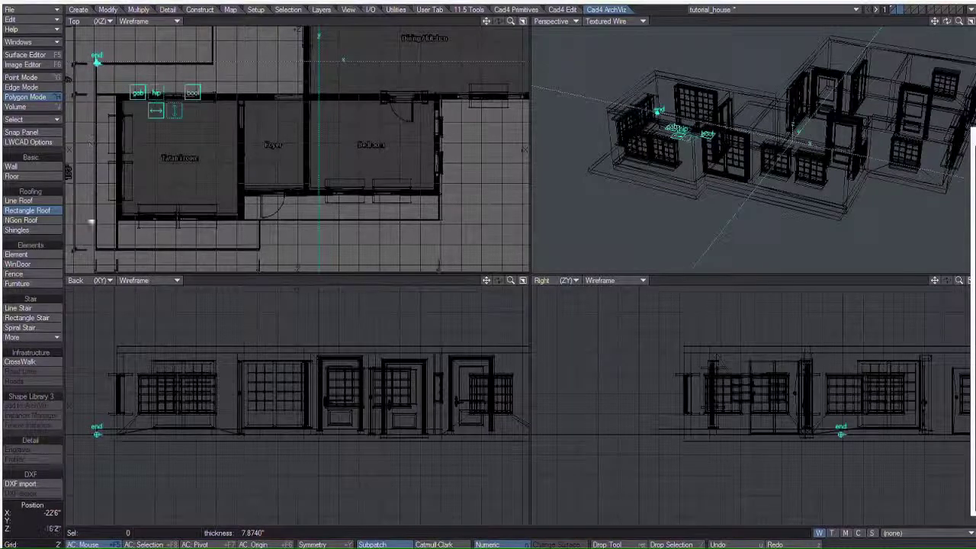
pyautogui.click(96, 252)
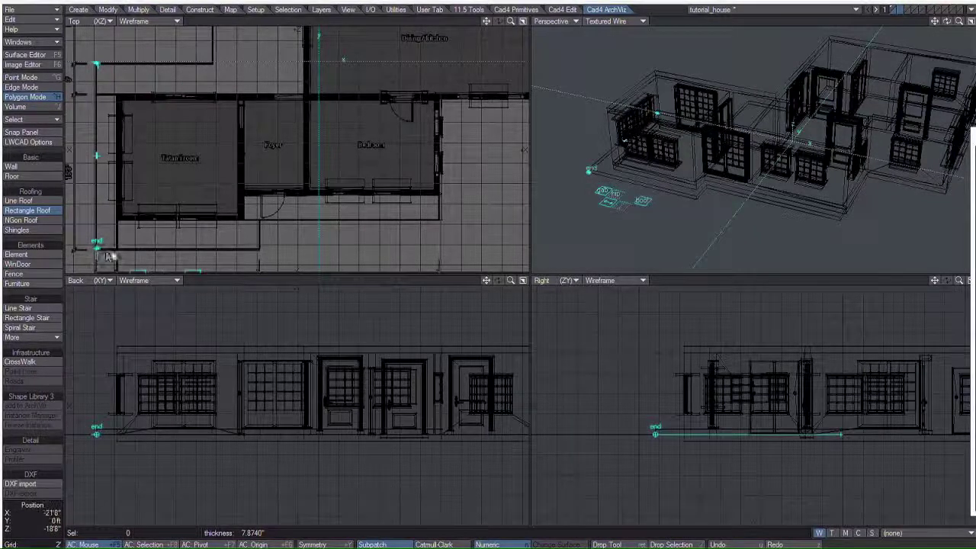
pyautogui.click(439, 254)
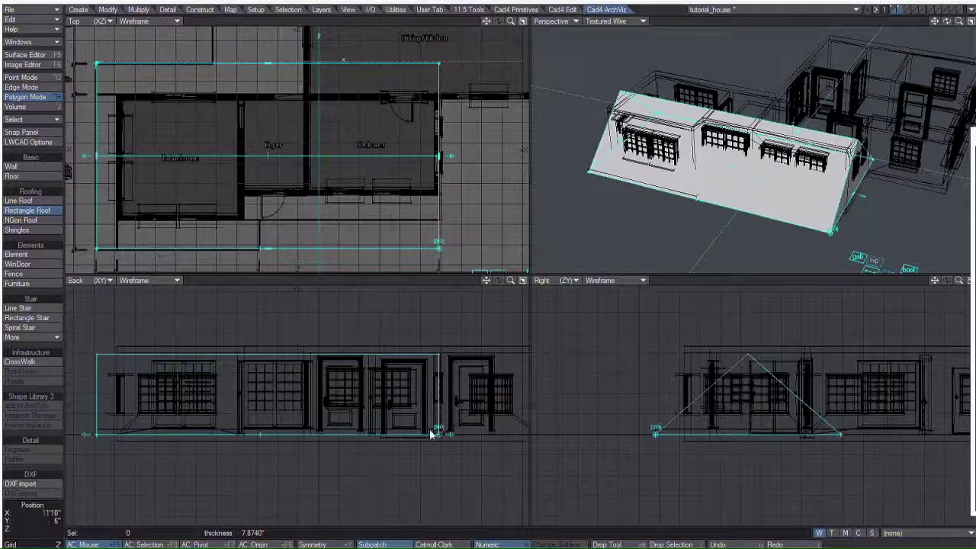
pyautogui.moveTo(392, 434); pyautogui.dragTo(394, 353)
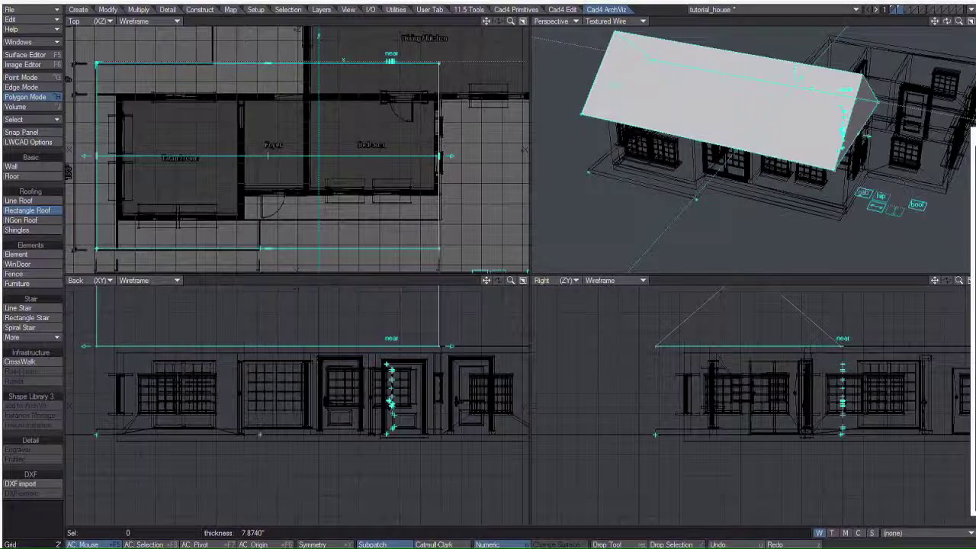
# - Change the rectangle roof to hipped with a side slope of 20.9° and finish it
pyautogui.press('n')
pyautogui.moveTo(892, 135); pyautogui.dragTo(857, 138)
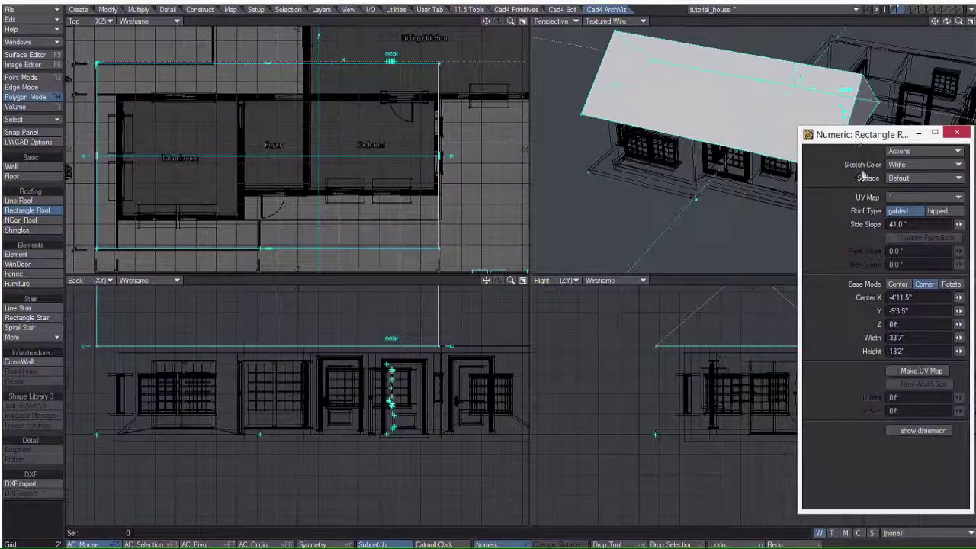
pyautogui.click(938, 213)
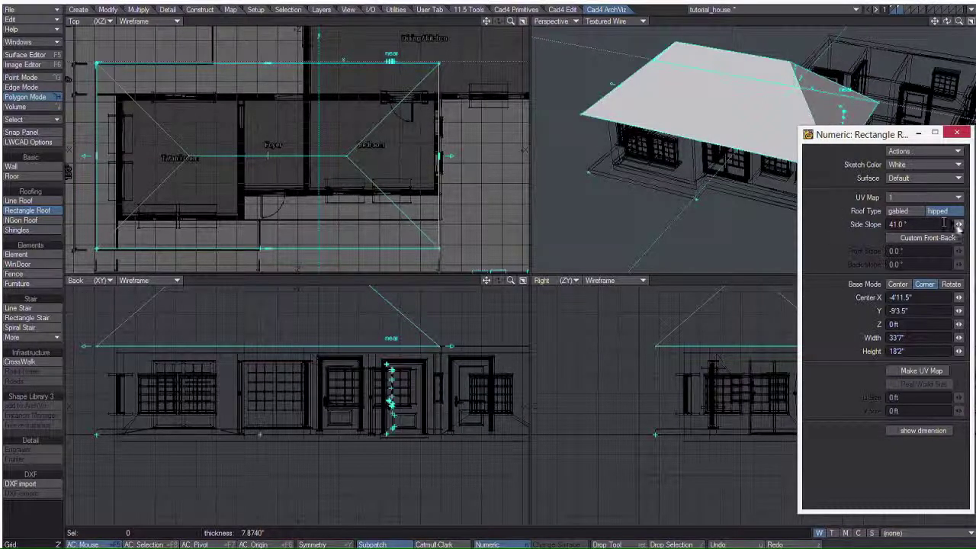
pyautogui.moveTo(960, 227); pyautogui.dragTo(892, 227)
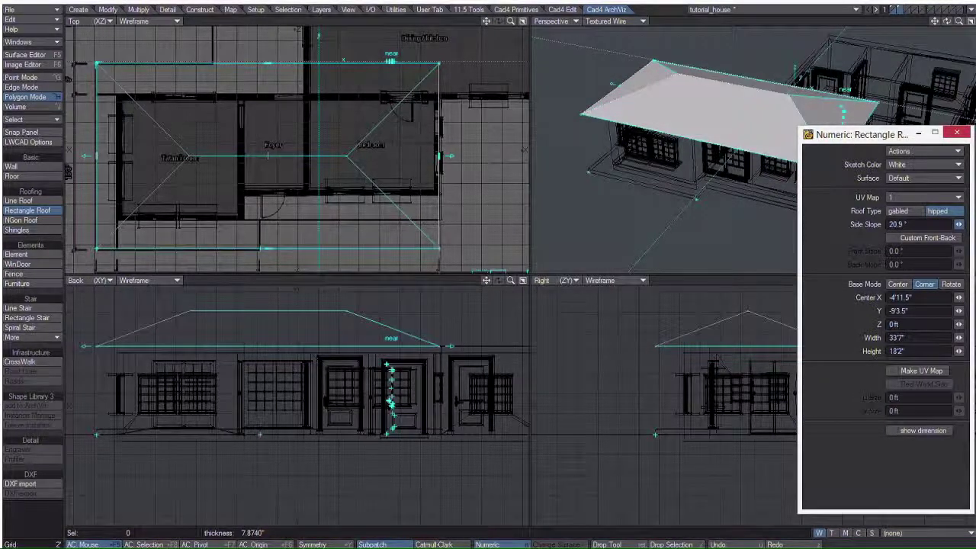
pyautogui.moveTo(856, 142); pyautogui.dragTo(942, 176)
pyautogui.click(592, 203)
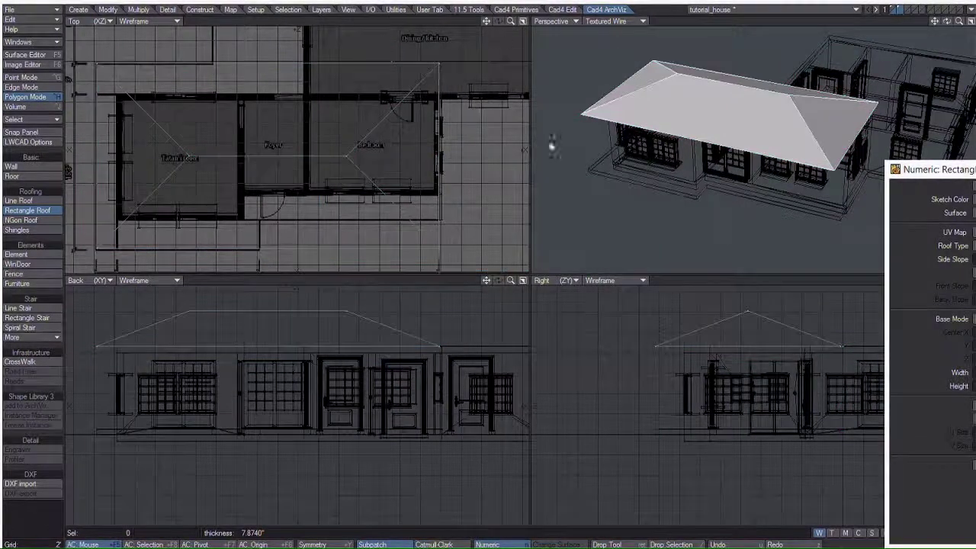
# - Build a second hipped rectangle roof over the dining/kitchen wing and its open terrace, extended slightly past the dining wall and raised to the wall tops
pyautogui.moveTo(486, 21); pyautogui.dragTo(483, 47)
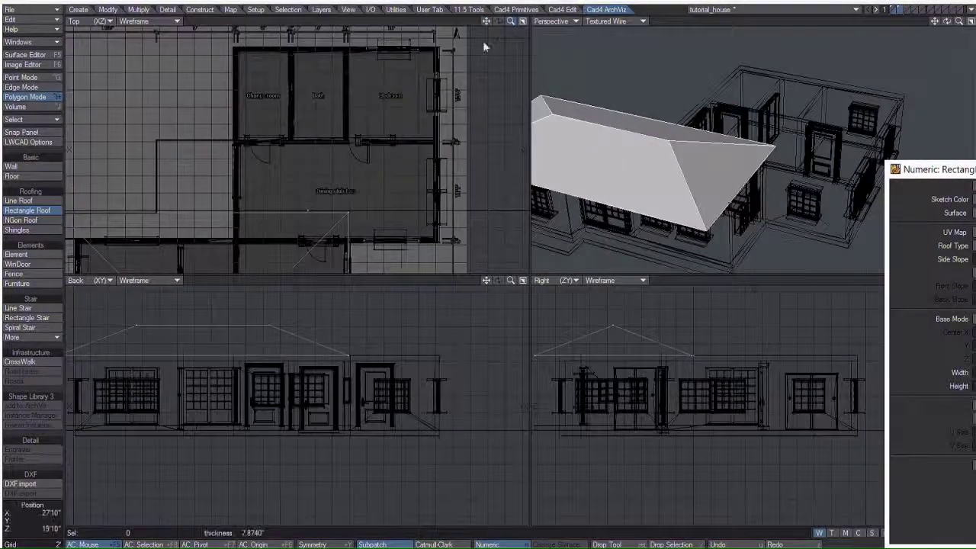
pyautogui.click(440, 47)
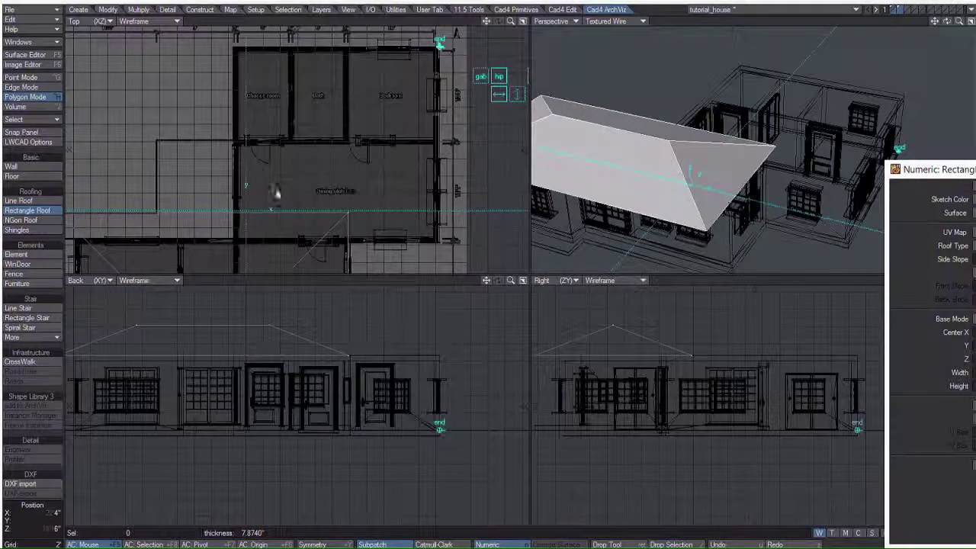
pyautogui.moveTo(272, 202); pyautogui.dragTo(158, 235)
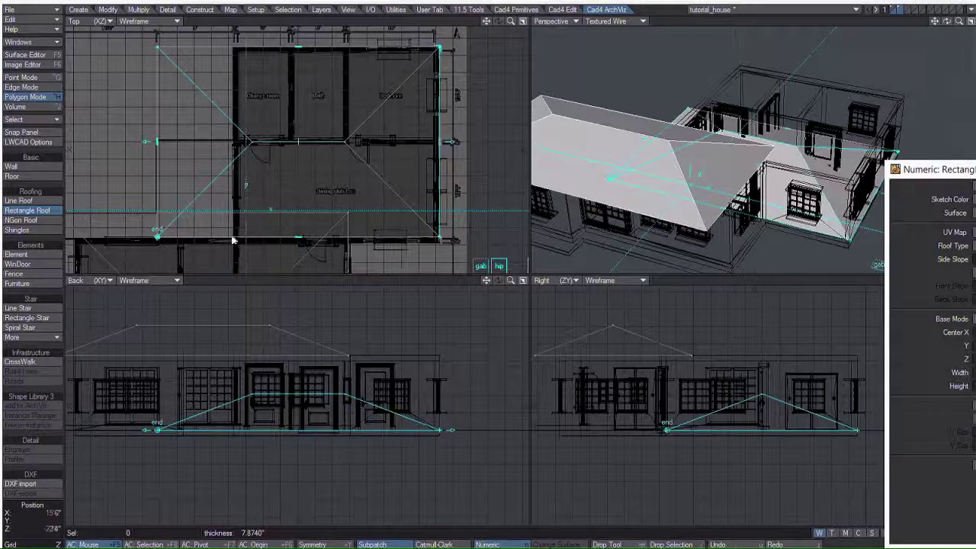
pyautogui.moveTo(157, 239); pyautogui.dragTo(158, 248)
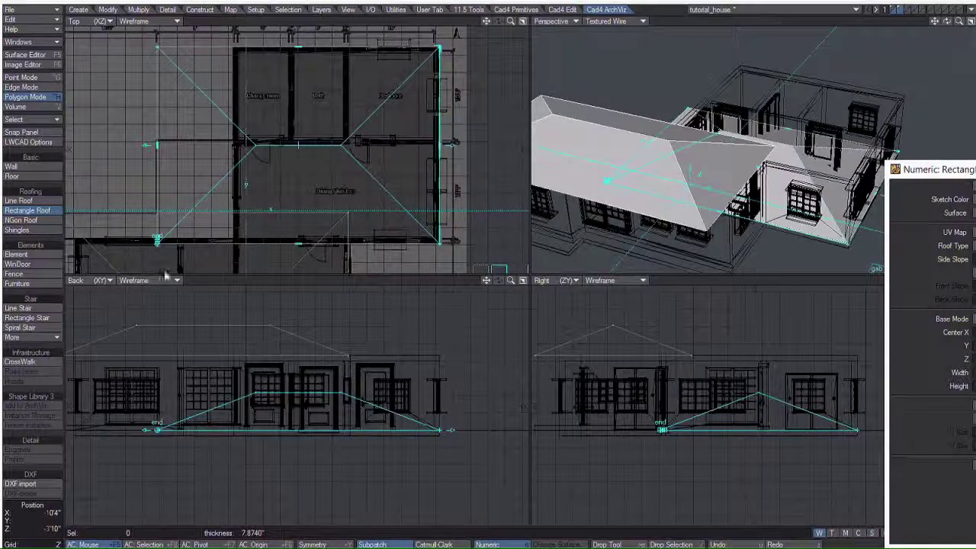
pyautogui.moveTo(260, 431); pyautogui.dragTo(258, 360)
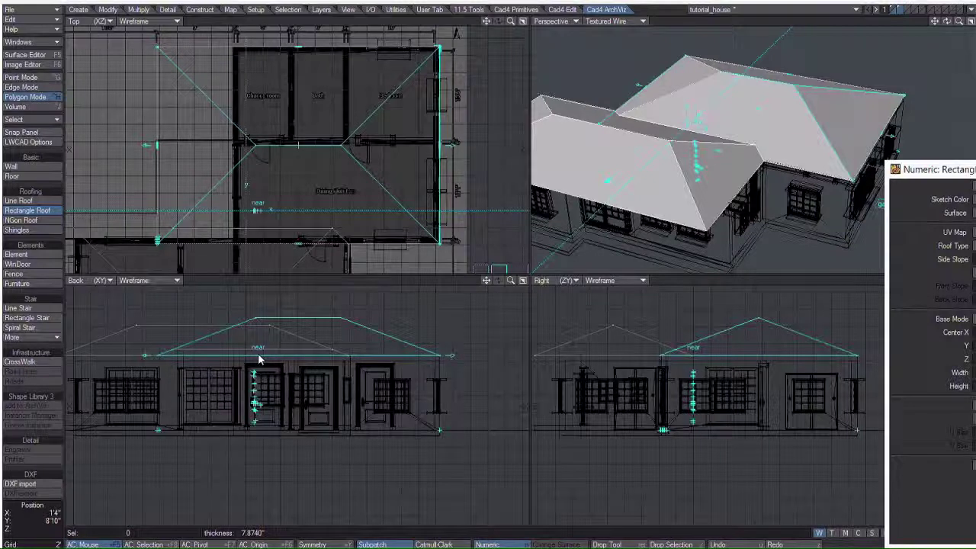
pyautogui.keyDown('alt'); pyautogui.moveTo(946, 34); pyautogui.dragTo(845, 64); pyautogui.keyUp('alt')
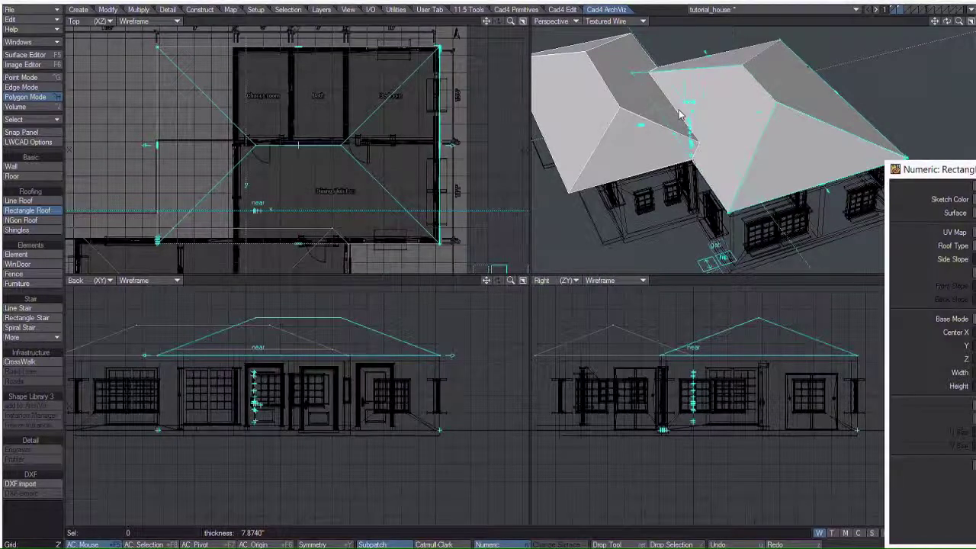
pyautogui.click(564, 280)
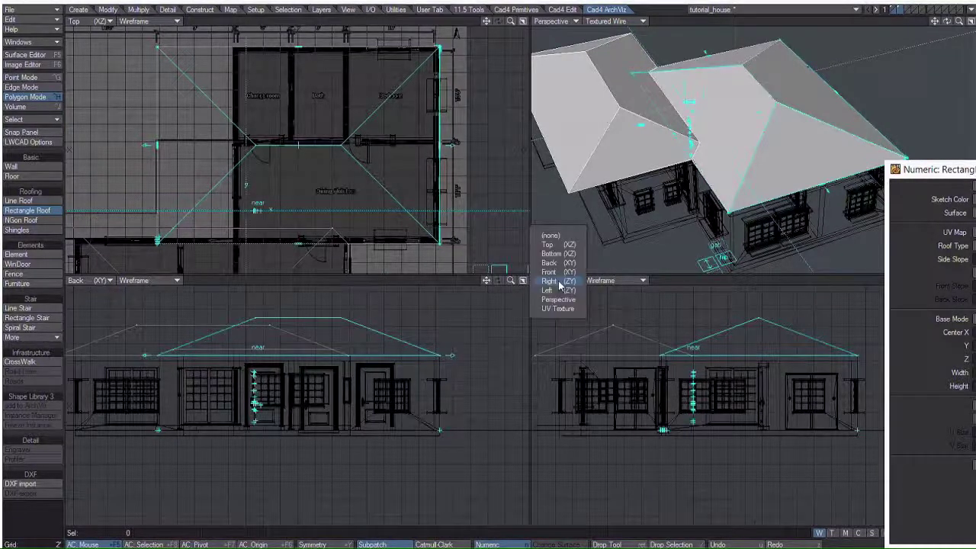
pyautogui.press('space')
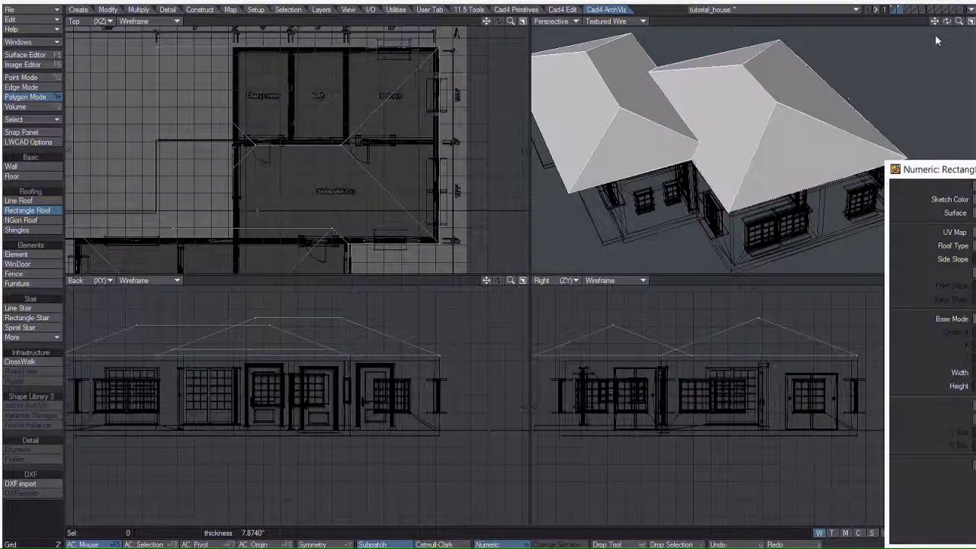
pyautogui.moveTo(812, 70); pyautogui.dragTo(897, 71)
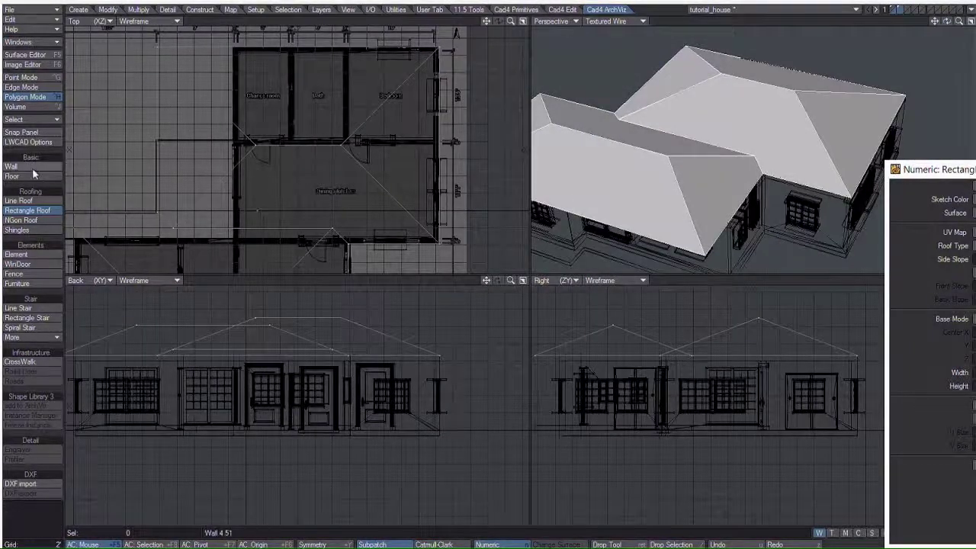
# - Draw a straight, centered, hipped Line Roof about 19'2" long from the second roof's ridge end near the change room towards the outer wall
pyautogui.click(15, 201)
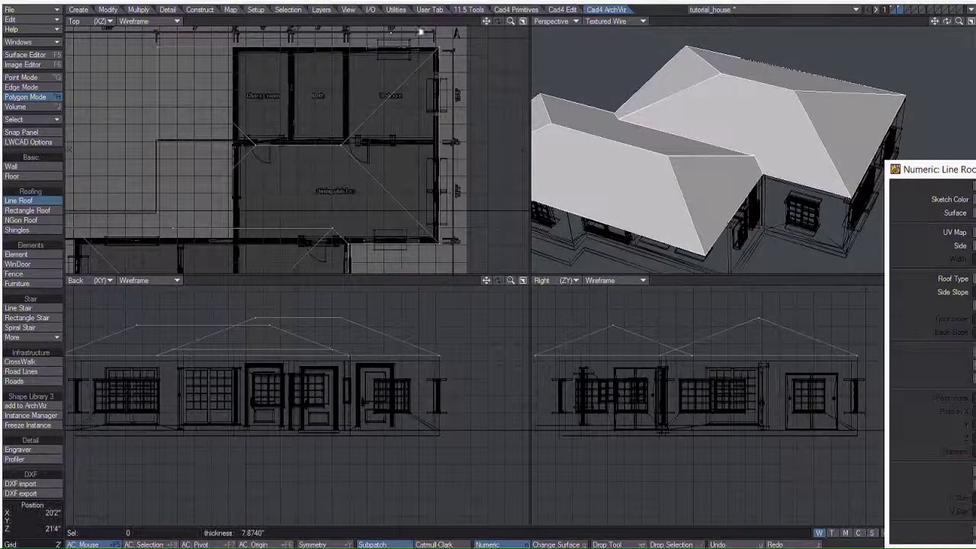
pyautogui.moveTo(487, 22); pyautogui.dragTo(261, 128)
pyautogui.click(223, 144)
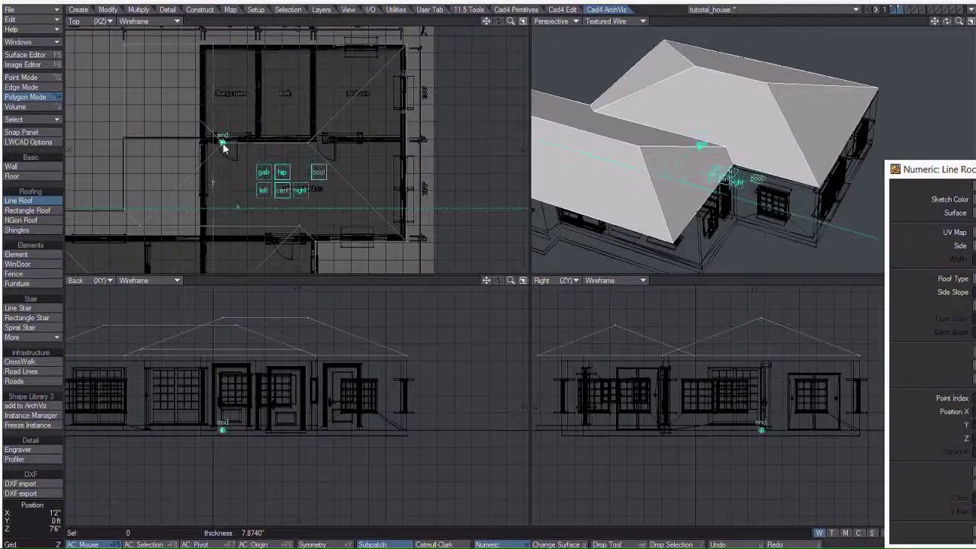
pyautogui.moveTo(261, 150); pyautogui.dragTo(389, 147)
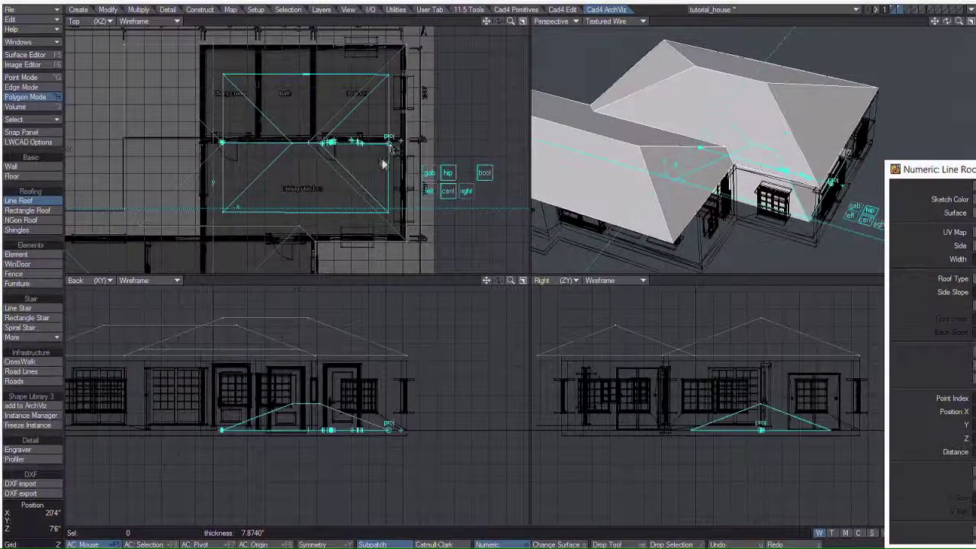
# - Set the line roof's width to 17'9" and shift its end point to Y 7'6.8116"
pyautogui.moveTo(966, 175); pyautogui.dragTo(841, 142)
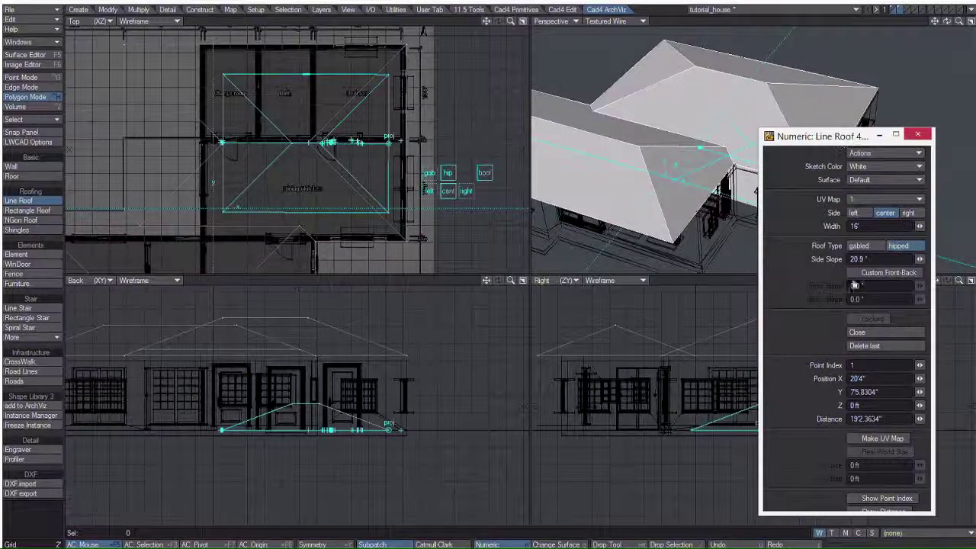
pyautogui.moveTo(920, 226); pyautogui.dragTo(968, 227)
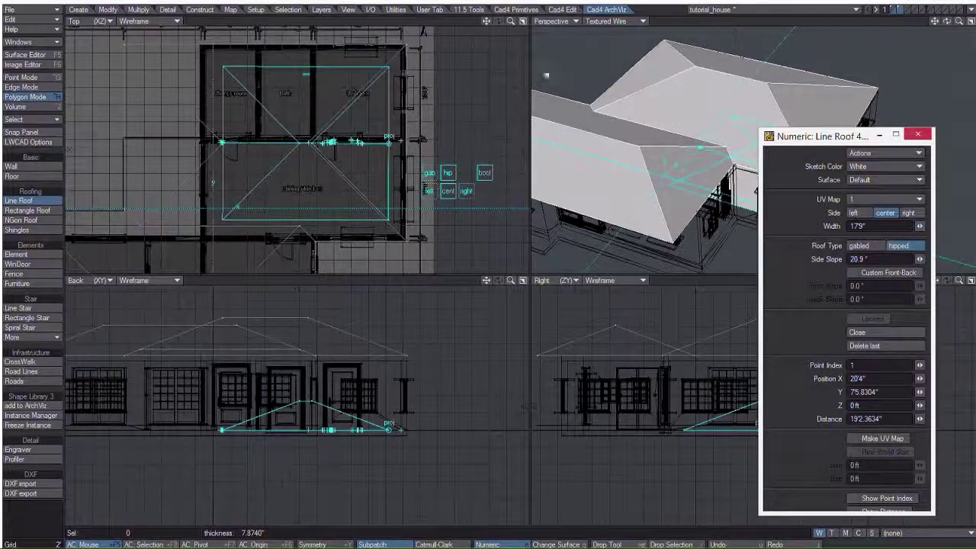
pyautogui.moveTo(513, 21); pyautogui.dragTo(574, 21)
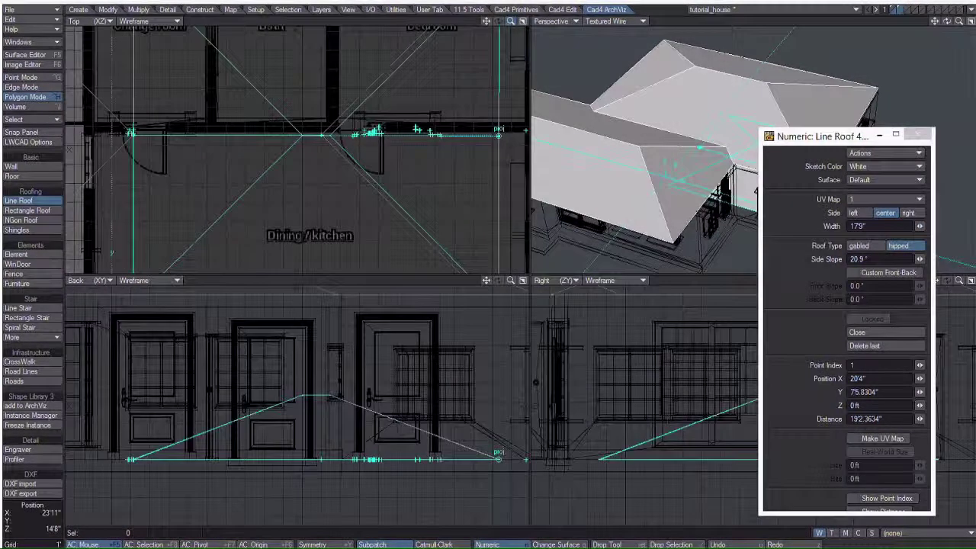
pyautogui.moveTo(498, 136); pyautogui.dragTo(500, 138)
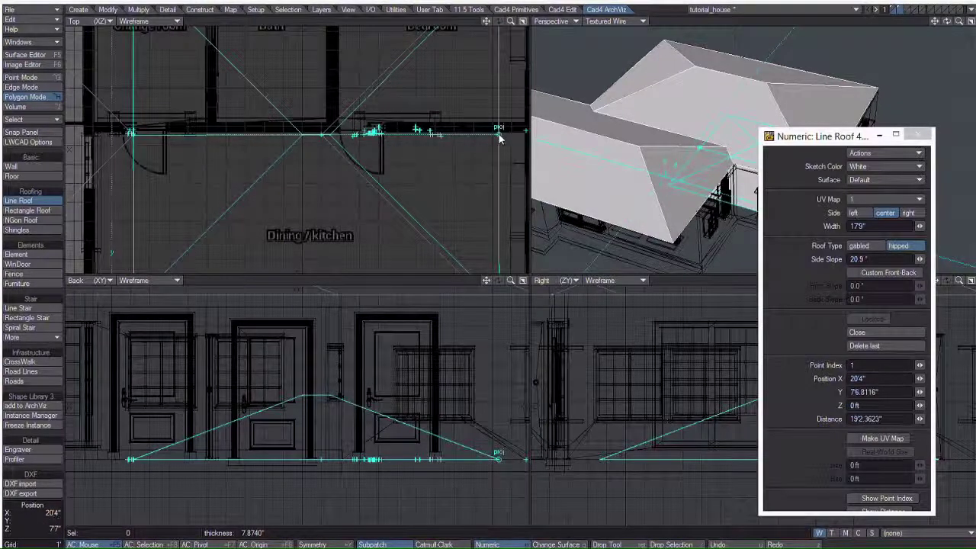
pyautogui.moveTo(511, 22); pyautogui.dragTo(459, 22)
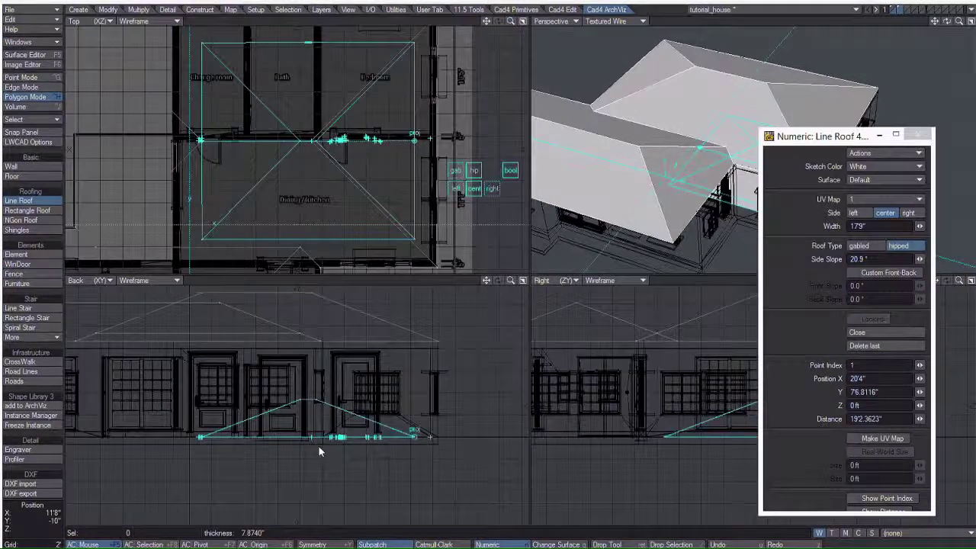
# - Raise the line roof to the wall tops and change it to a gabled roof with a side slope of 41.8°
pyautogui.moveTo(387, 446); pyautogui.dragTo(391, 345)
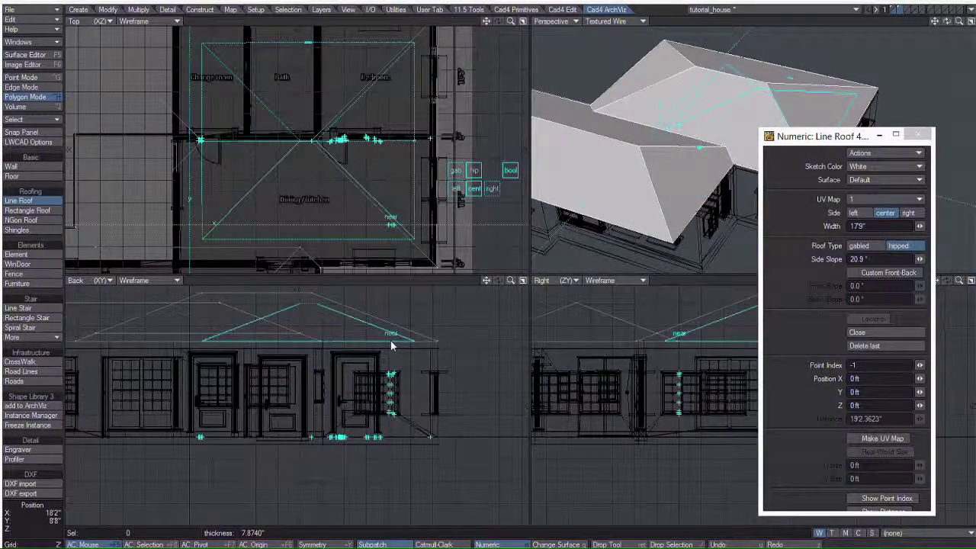
pyautogui.moveTo(920, 259)
pyautogui.mouseDown()
pyautogui.moveTo(962, 260)
pyautogui.moveTo(924, 261)
pyautogui.mouseUp()
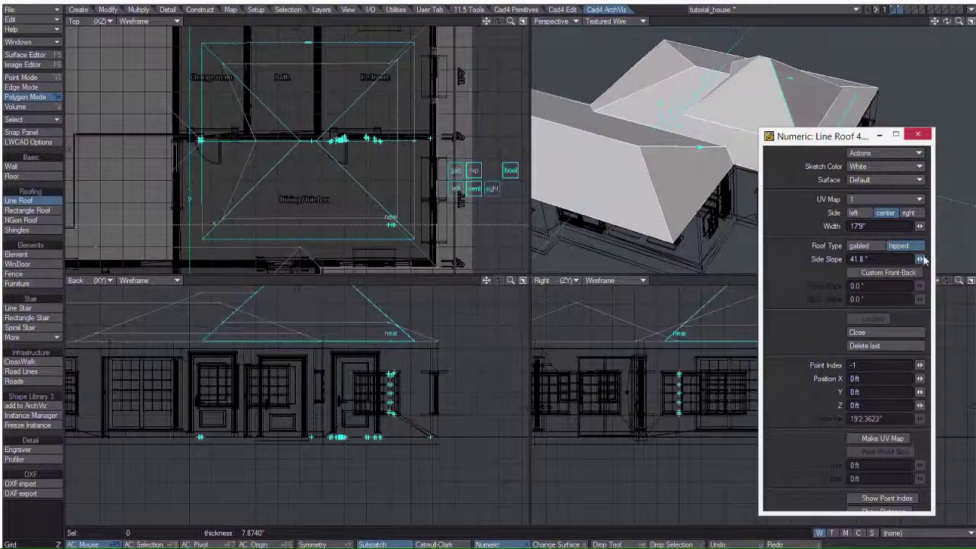
pyautogui.click(859, 245)
pyautogui.moveTo(828, 136); pyautogui.dragTo(411, 134)
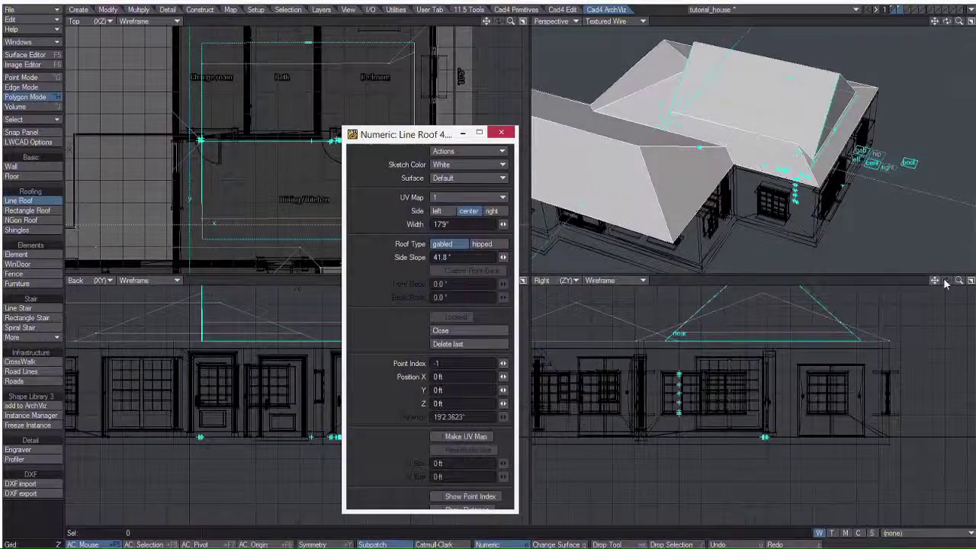
pyautogui.moveTo(960, 283); pyautogui.dragTo(956, 298)
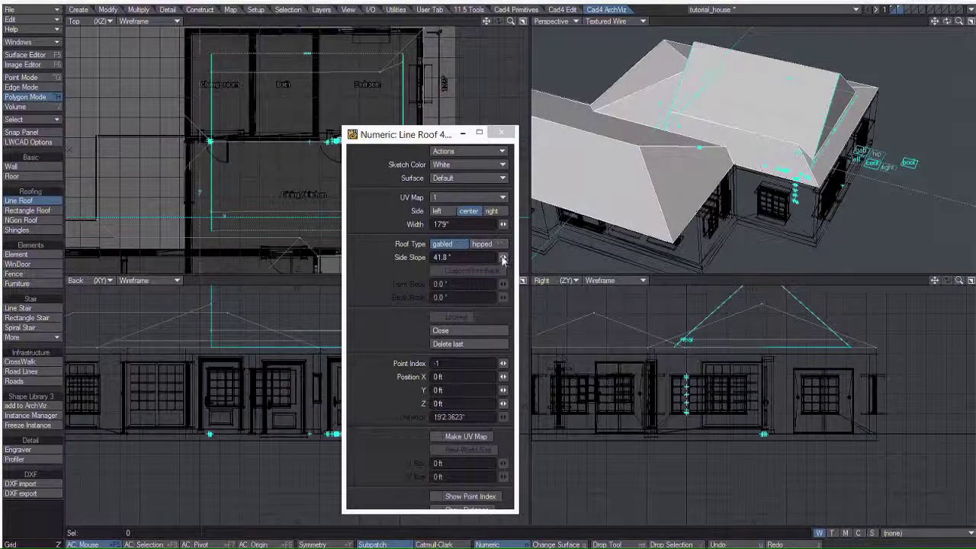
# - Widen the gabled line roof to 20'6" and extend its start point beyond the change room to X -2'10"
pyautogui.moveTo(502, 224); pyautogui.dragTo(538, 224)
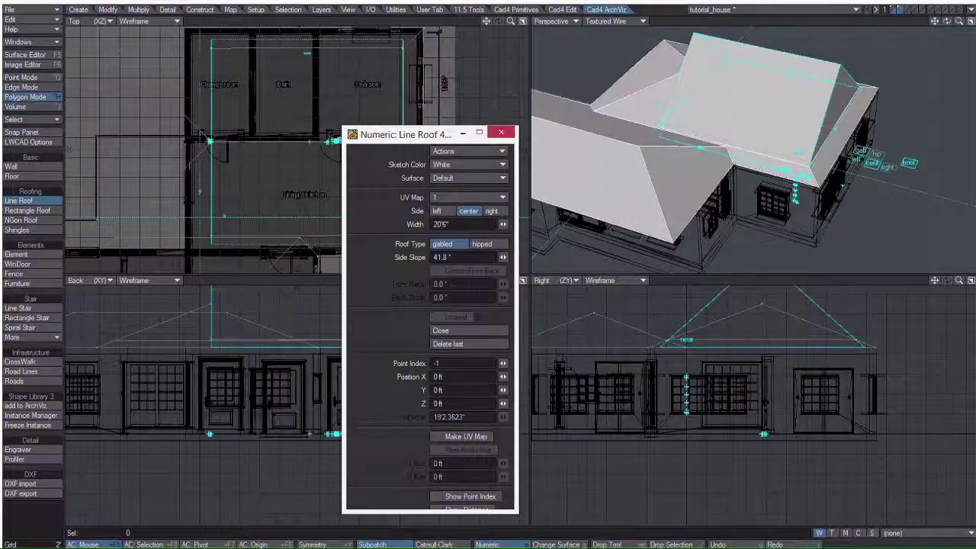
pyautogui.moveTo(950, 24)
pyautogui.mouseDown()
pyautogui.moveTo(924, 27)
pyautogui.moveTo(951, 29)
pyautogui.moveTo(955, 39)
pyautogui.mouseUp()
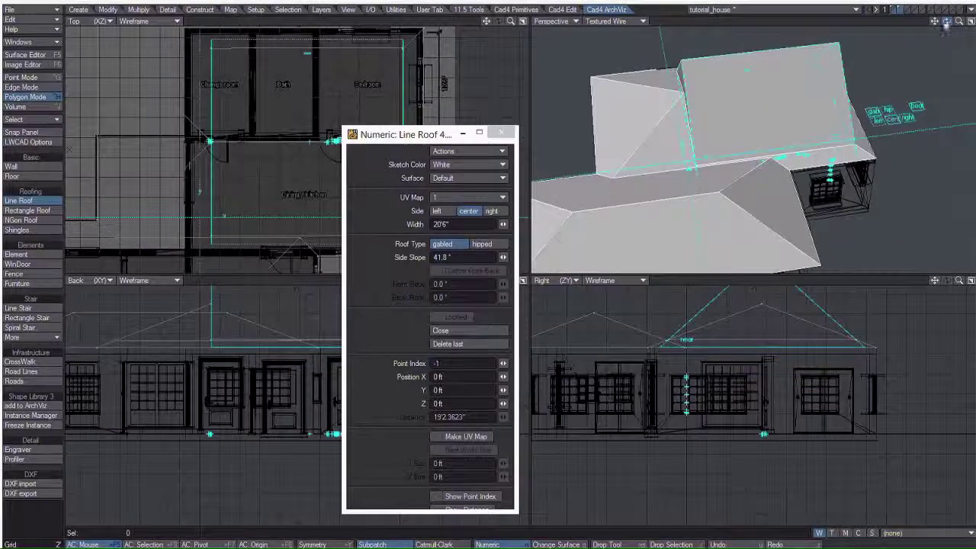
pyautogui.moveTo(212, 146); pyautogui.dragTo(172, 149)
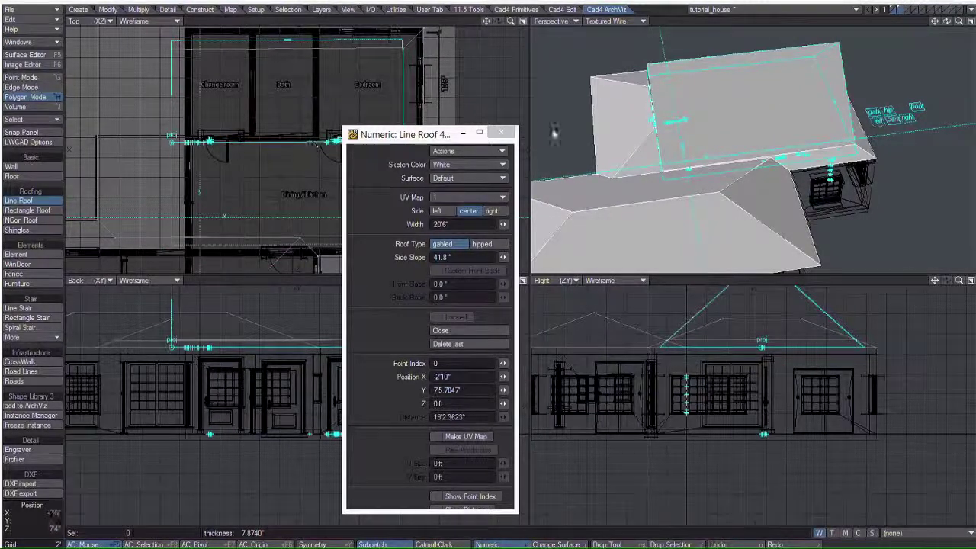
pyautogui.moveTo(434, 136); pyautogui.dragTo(975, 138)
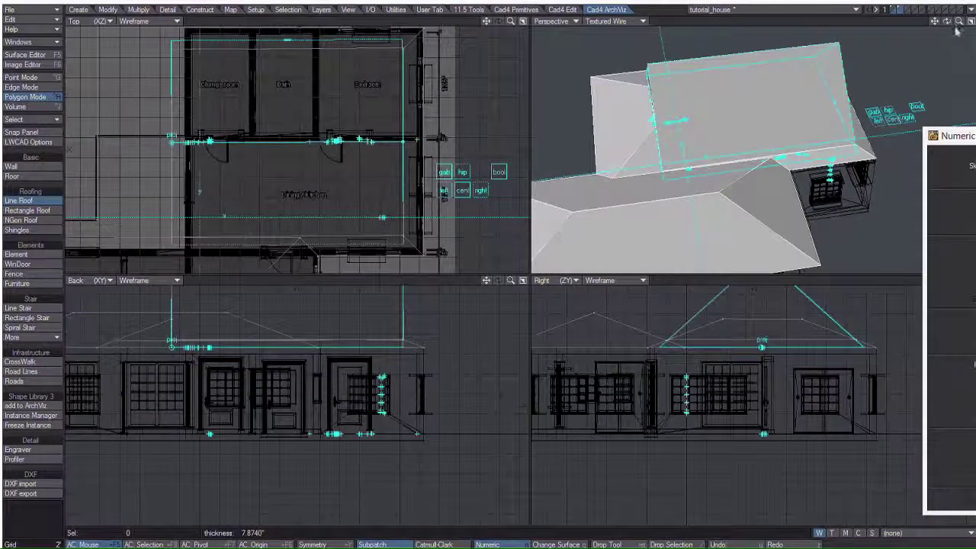
pyautogui.moveTo(948, 22); pyautogui.dragTo(906, 11)
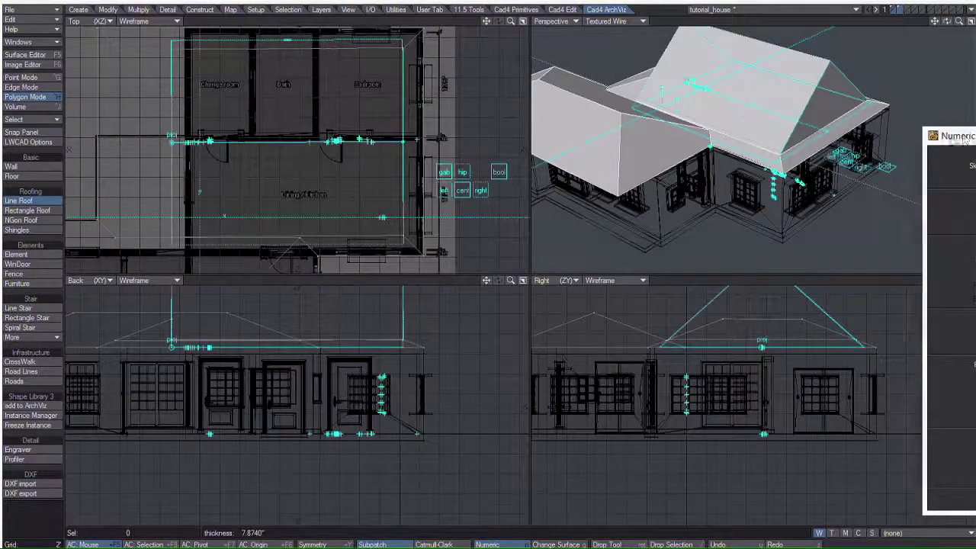
pyautogui.moveTo(965, 137); pyautogui.dragTo(812, 128)
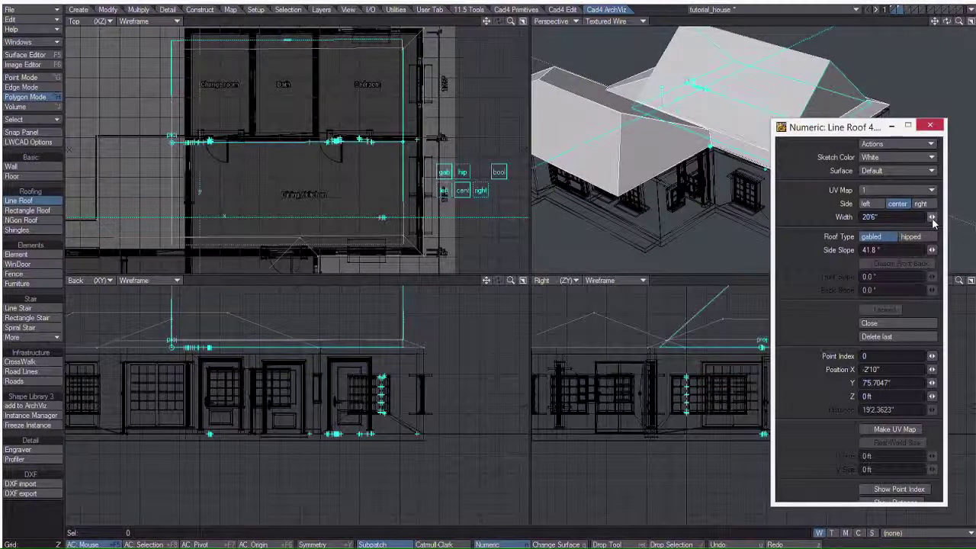
# - Reduce the gabled roof's side slope to 37.8° and finish the roof
pyautogui.moveTo(932, 250); pyautogui.dragTo(907, 250)
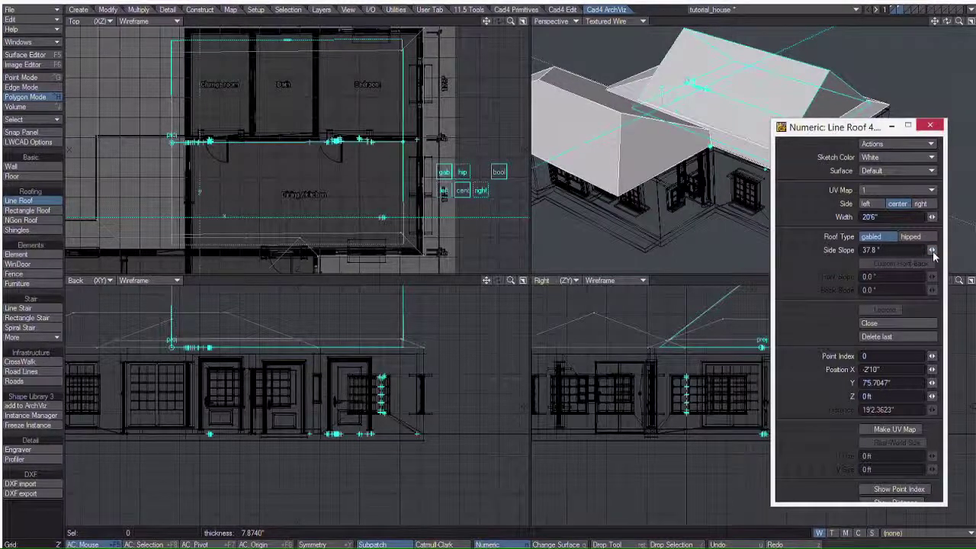
pyautogui.moveTo(511, 281); pyautogui.dragTo(492, 280)
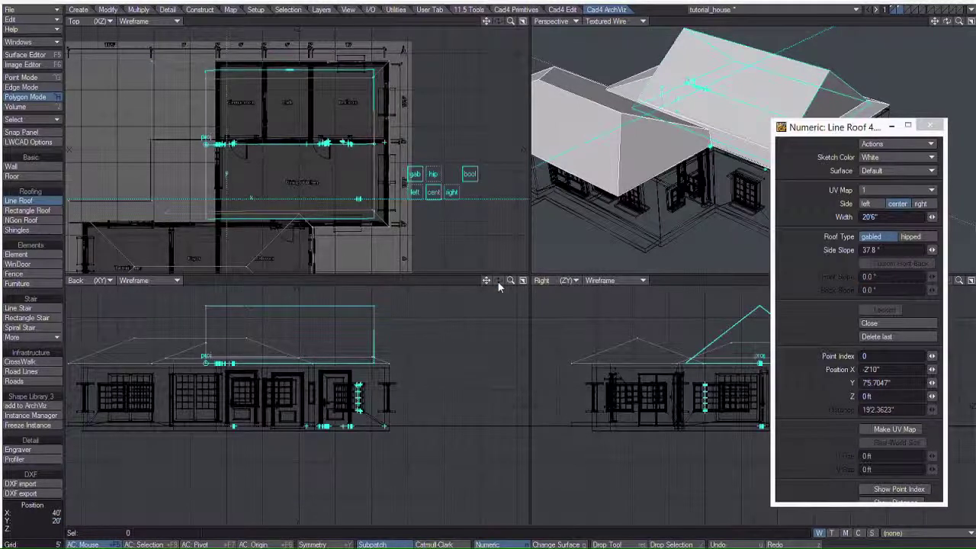
pyautogui.press('Return')
# - Draw a centered gabled line roof about 19'8" long along the ridge of the foyer and bedroom wing, with a width of 13'6"
pyautogui.moveTo(485, 281); pyautogui.dragTo(521, 281)
pyautogui.moveTo(483, 25)
pyautogui.mouseDown()
pyautogui.moveTo(484, 14)
pyautogui.moveTo(483, 25)
pyautogui.mouseUp()
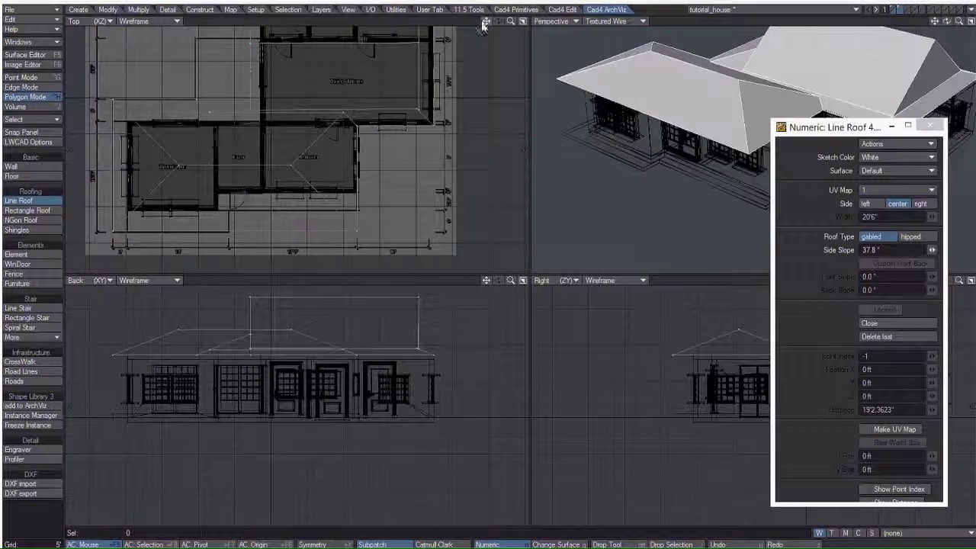
pyautogui.click(179, 167)
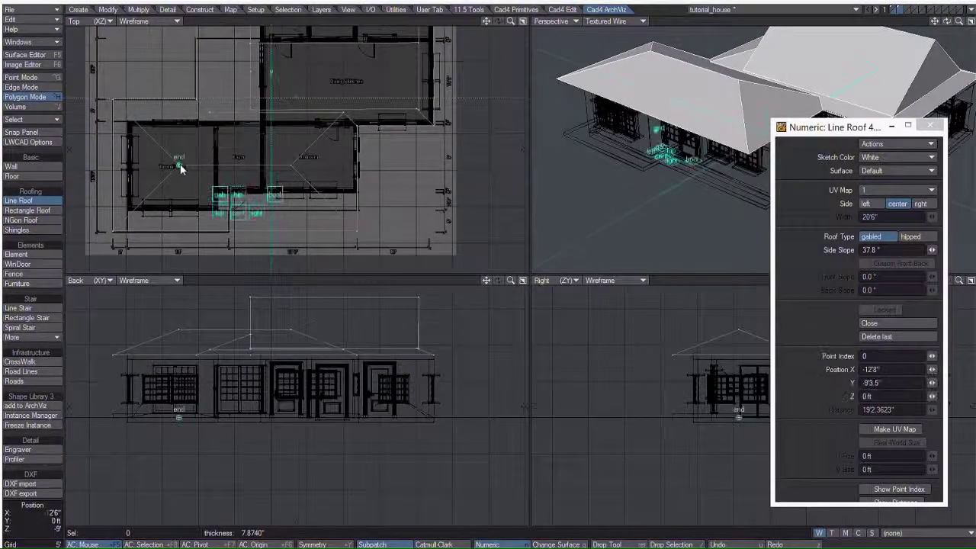
pyautogui.moveTo(183, 169); pyautogui.dragTo(322, 171)
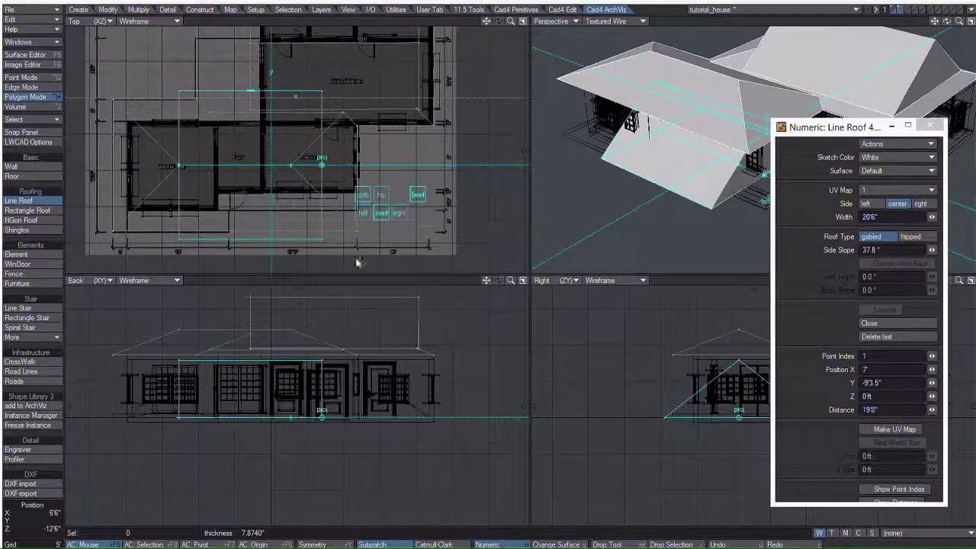
pyautogui.moveTo(931, 219); pyautogui.dragTo(877, 219)
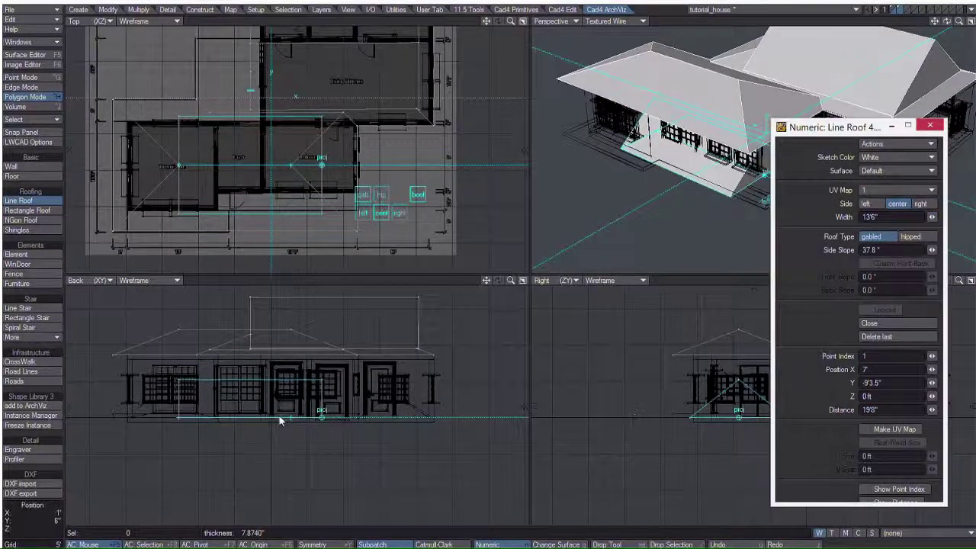
# - Raise the ridge roof to the wall tops, extend its ends to X 9'6" and X -17'6", and finish it
pyautogui.moveTo(283, 417); pyautogui.dragTo(282, 359)
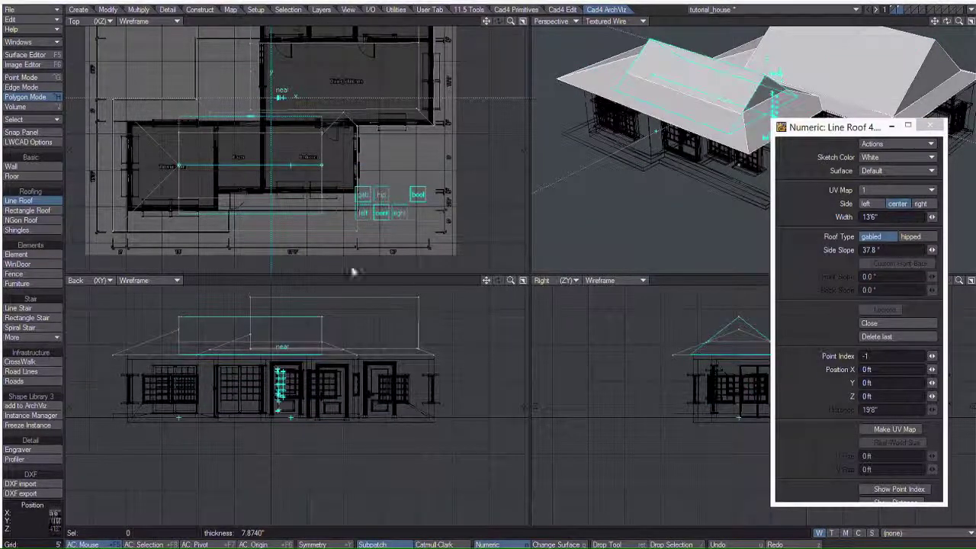
pyautogui.moveTo(324, 164); pyautogui.dragTo(340, 165)
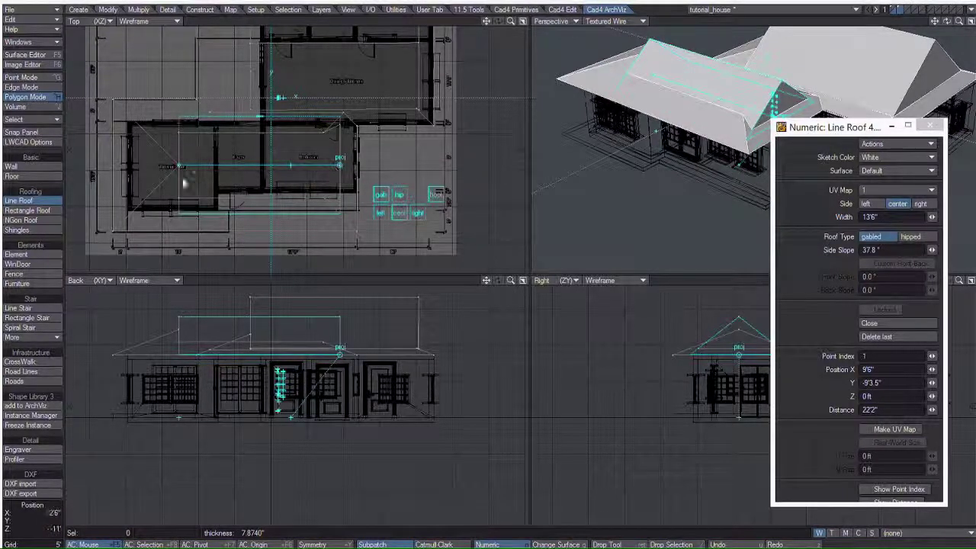
pyautogui.moveTo(181, 166); pyautogui.dragTo(147, 171)
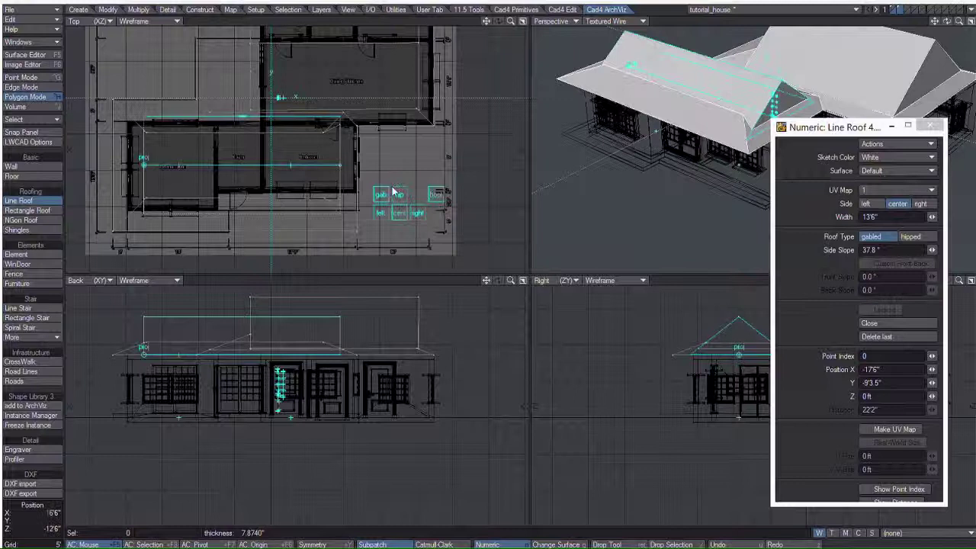
pyautogui.rightClick(326, 185)
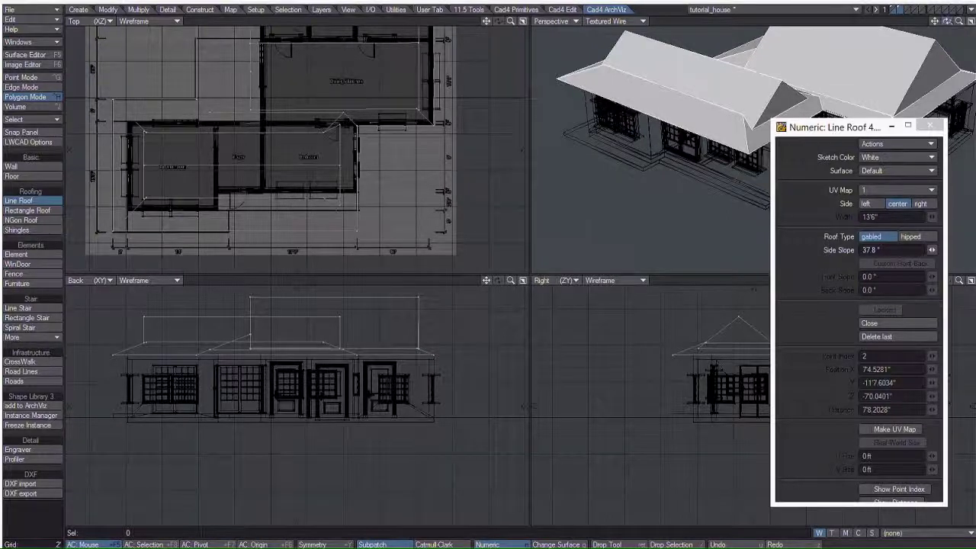
pyautogui.moveTo(947, 22); pyautogui.dragTo(947, 43)
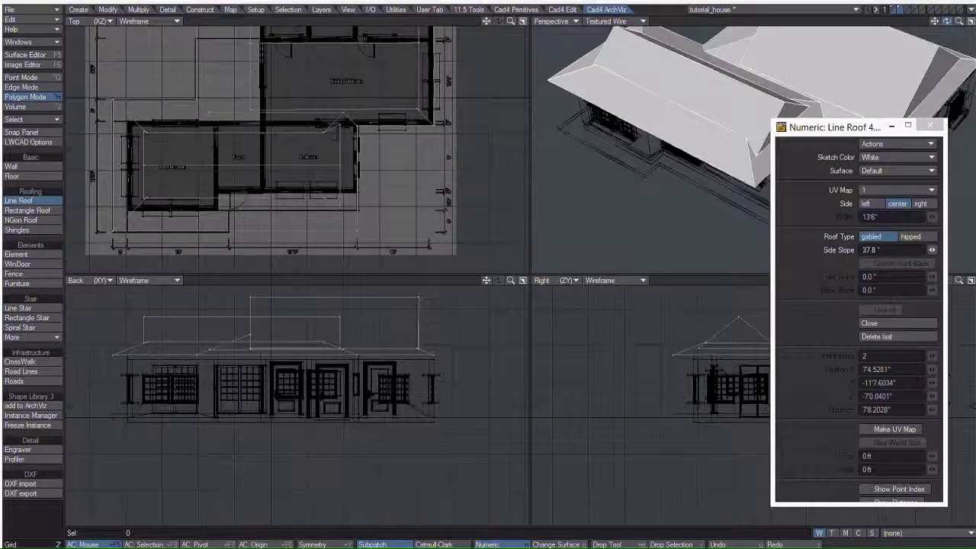
# - Draw a gabled cross roof about 13'6" long along the foyer–bedroom wall, reaching past the front wall, and raise it to the wall tops
pyautogui.click(263, 112)
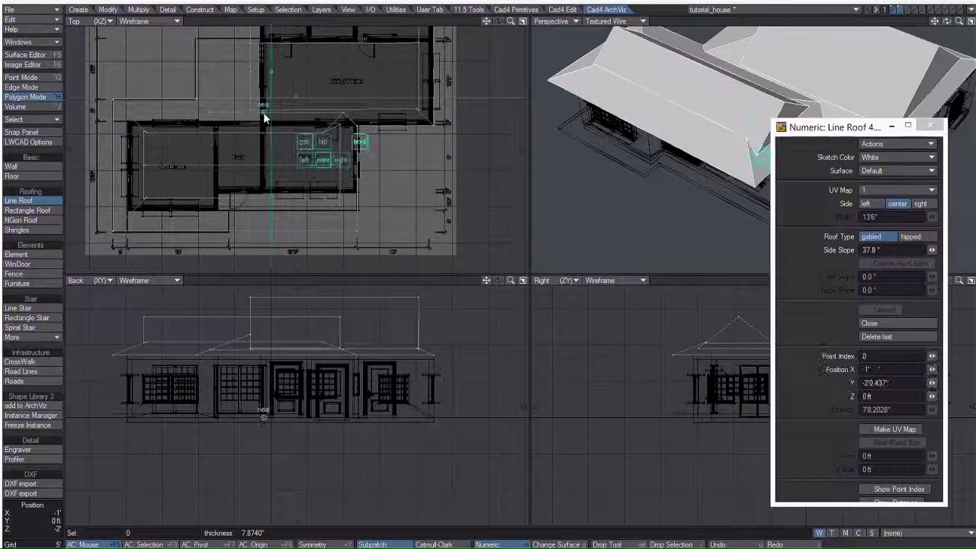
pyautogui.click(264, 183)
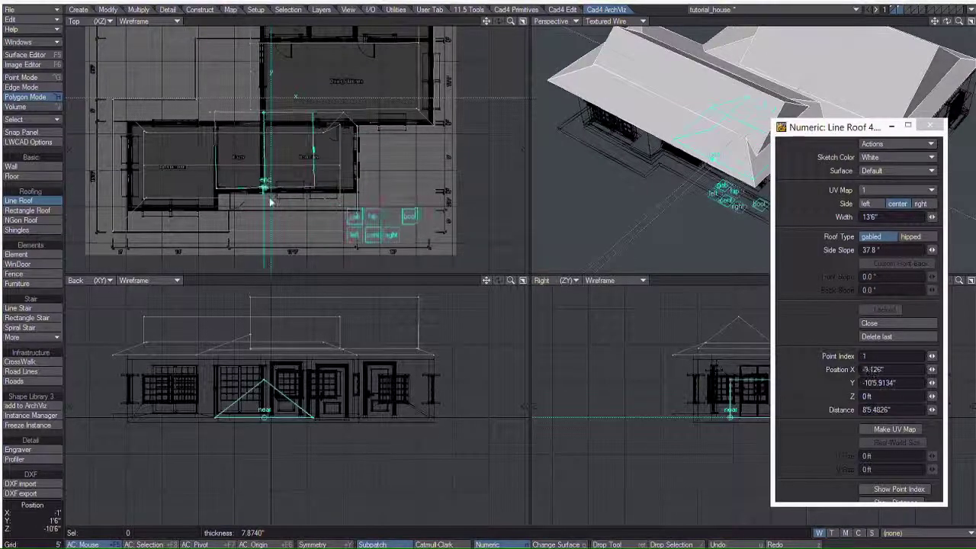
pyautogui.click(271, 208)
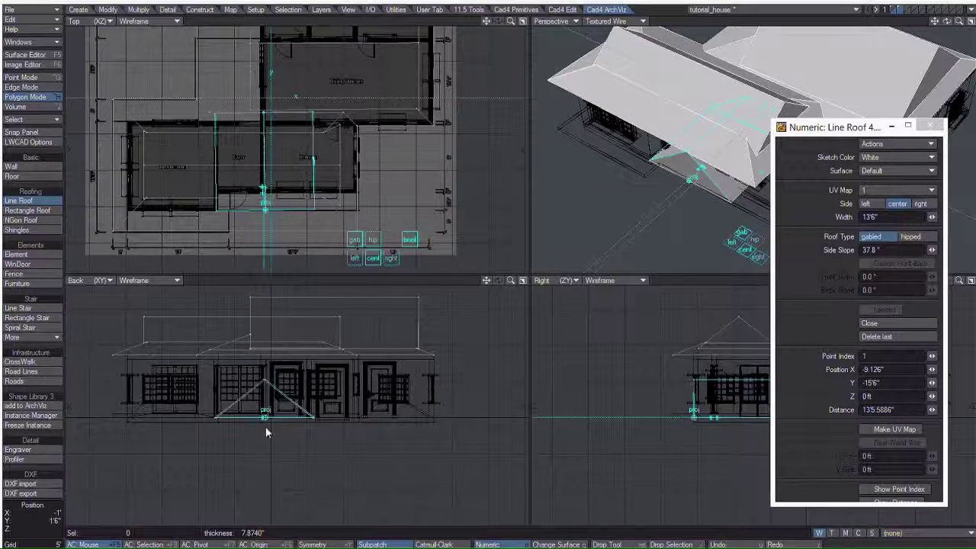
pyautogui.moveTo(266, 419); pyautogui.dragTo(269, 360)
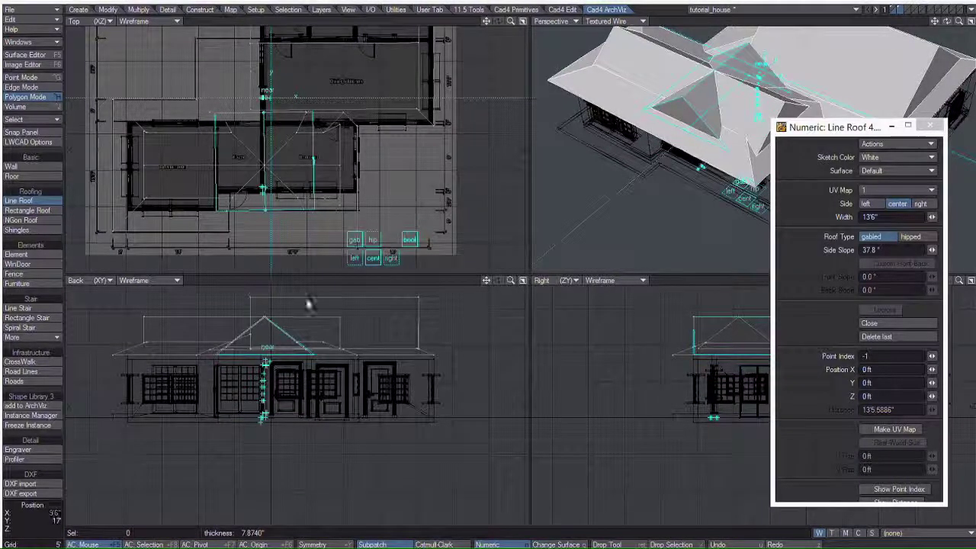
# - Adjust the cross roof's front end to X -1'2.1339", Y -16'3" and finish the roof
pyautogui.moveTo(266, 216); pyautogui.dragTo(267, 223)
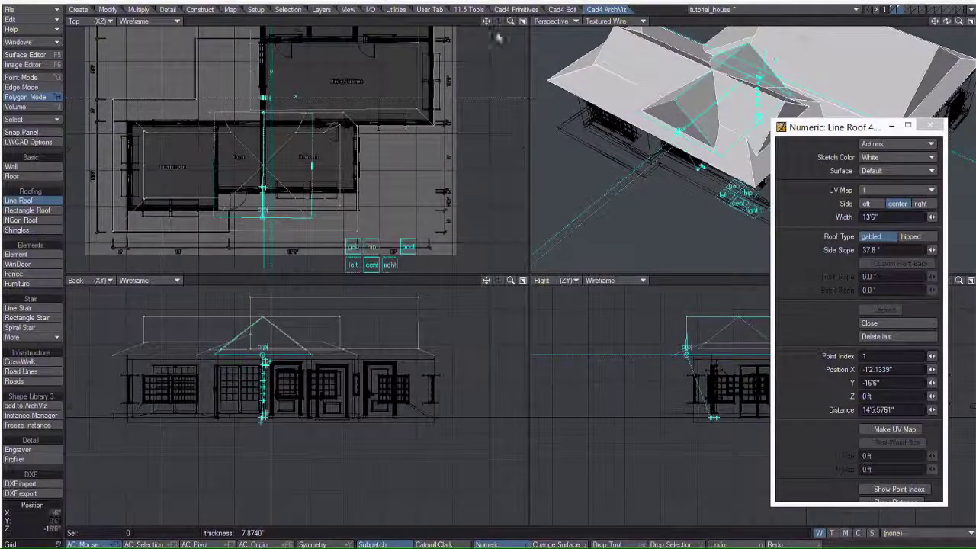
pyautogui.moveTo(511, 22); pyautogui.dragTo(549, 22)
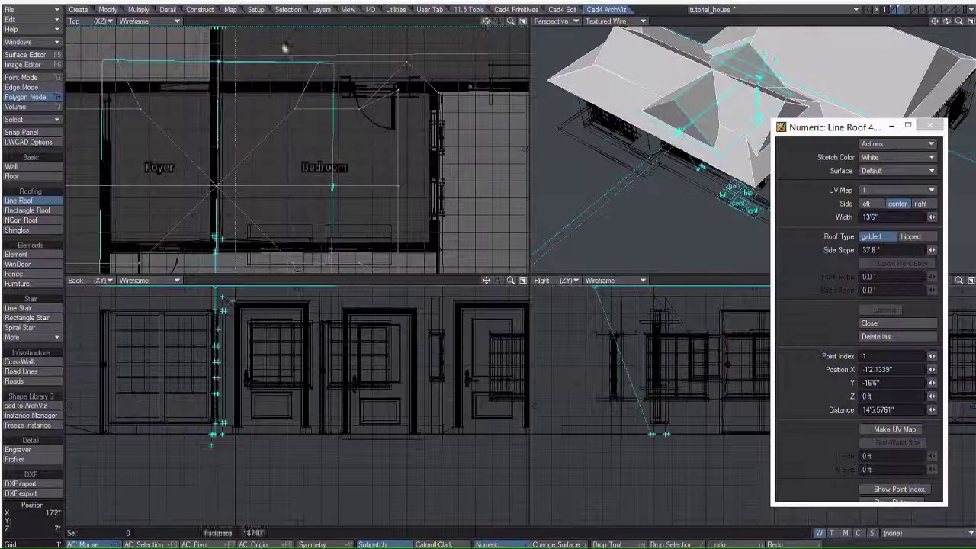
pyautogui.moveTo(488, 22); pyautogui.dragTo(546, 0)
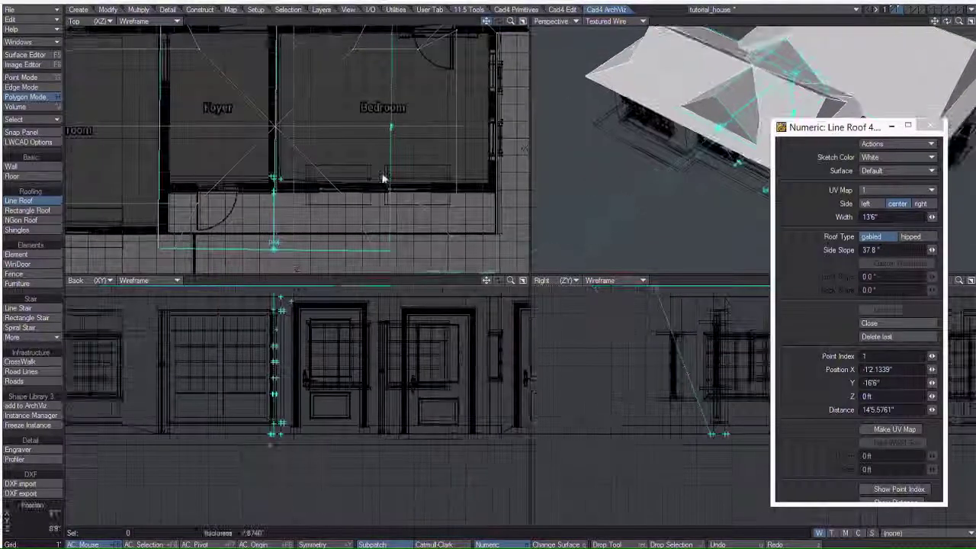
pyautogui.moveTo(274, 251)
pyautogui.mouseDown()
pyautogui.moveTo(281, 261)
pyautogui.moveTo(278, 246)
pyautogui.mouseUp()
pyautogui.moveTo(510, 21); pyautogui.dragTo(500, 29)
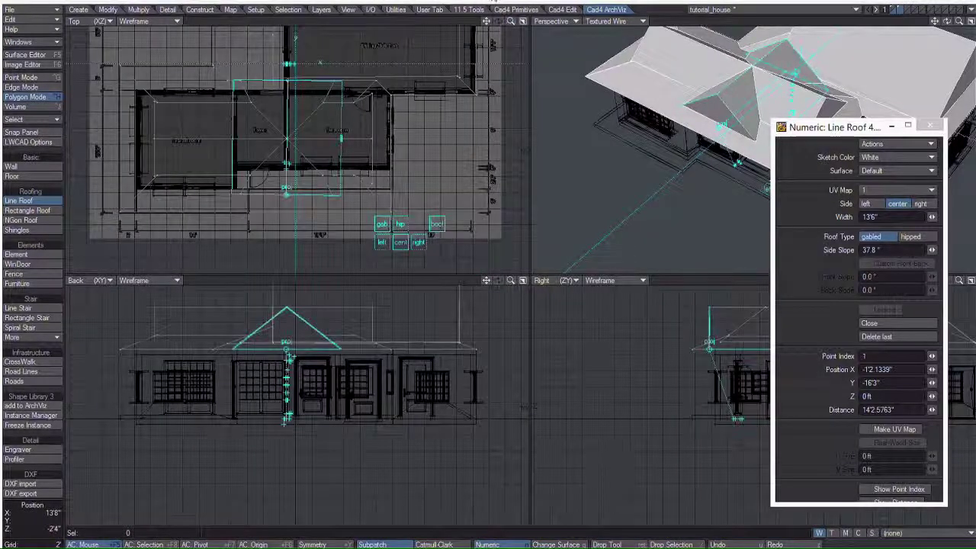
pyautogui.moveTo(510, 22); pyautogui.dragTo(492, 43)
pyautogui.moveTo(959, 22); pyautogui.dragTo(952, 20)
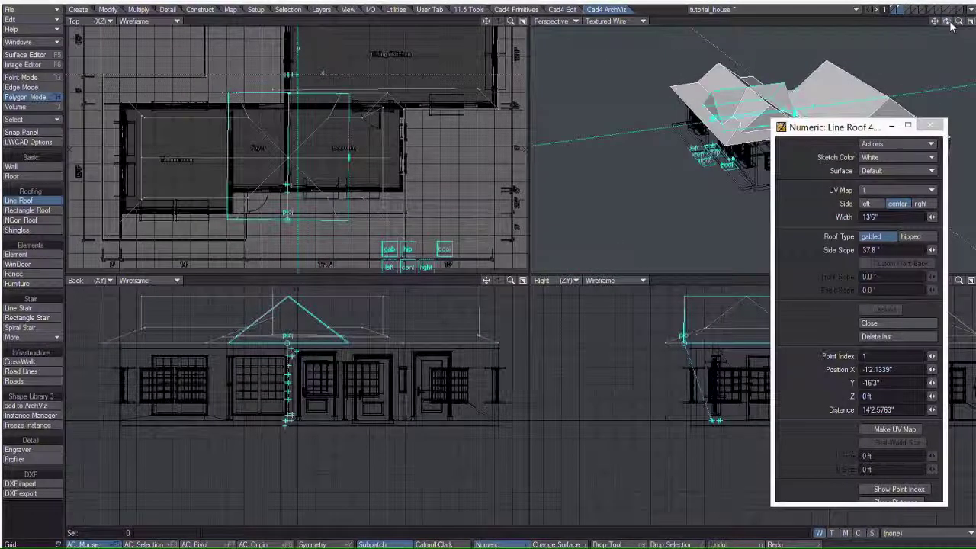
pyautogui.rightClick(612, 318)
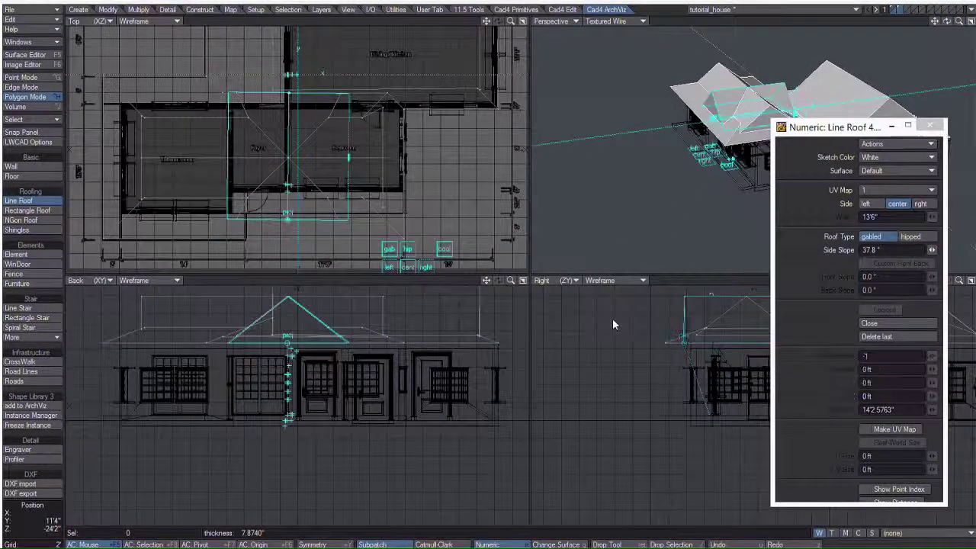
pyautogui.moveTo(833, 131); pyautogui.dragTo(975, 184)
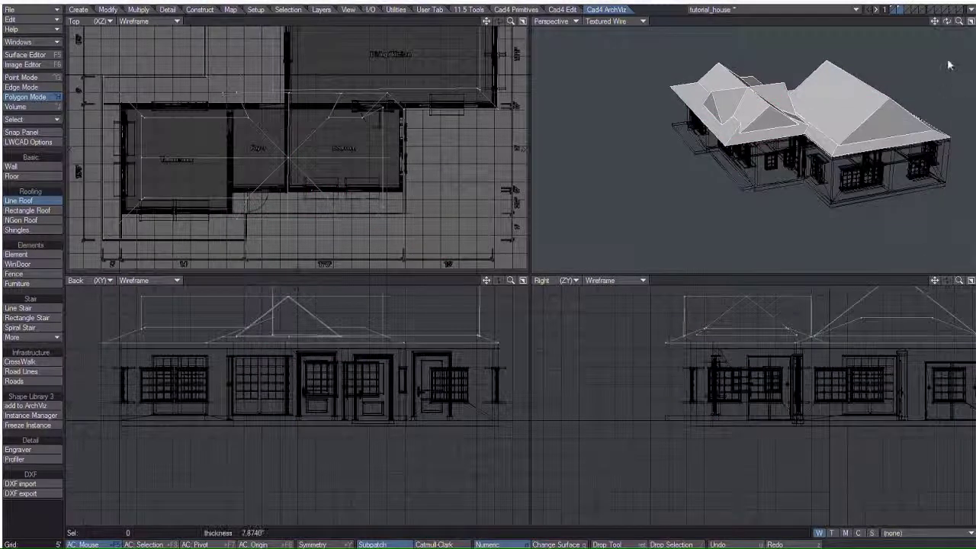
pyautogui.moveTo(947, 22)
pyautogui.mouseDown()
pyautogui.moveTo(935, 43)
pyautogui.moveTo(948, 11)
pyautogui.moveTo(946, 25)
pyautogui.mouseUp()
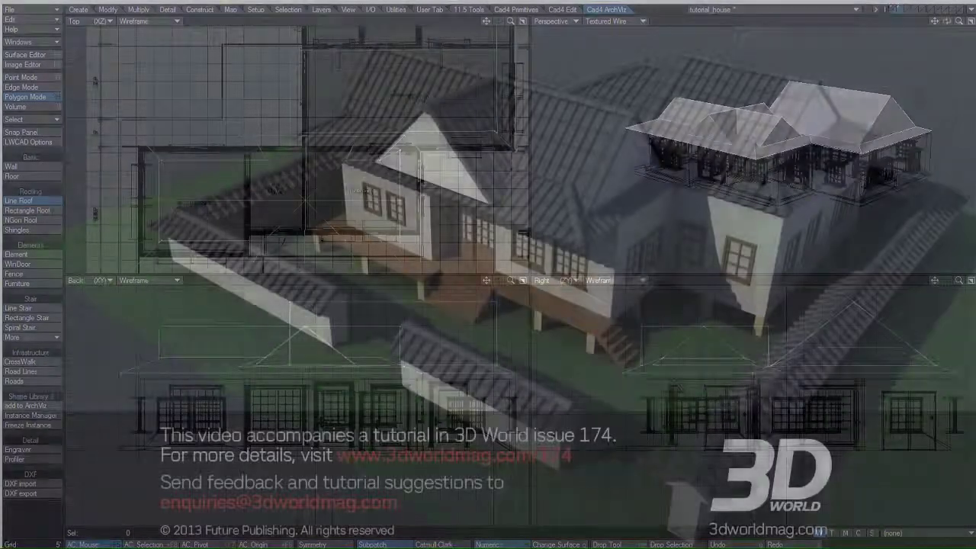